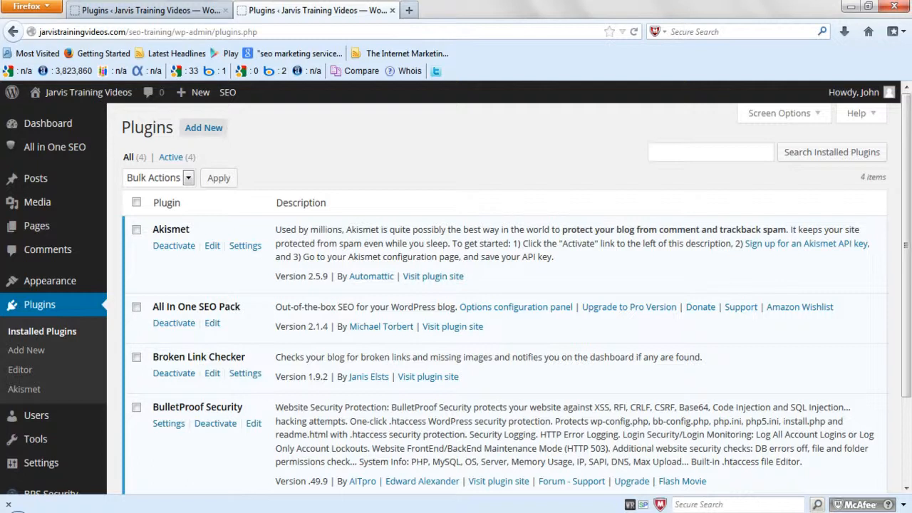
# - Search the plugin directory for "cbnet ping optimizer" from the page for adding new plugins
pyautogui.click(202, 131)
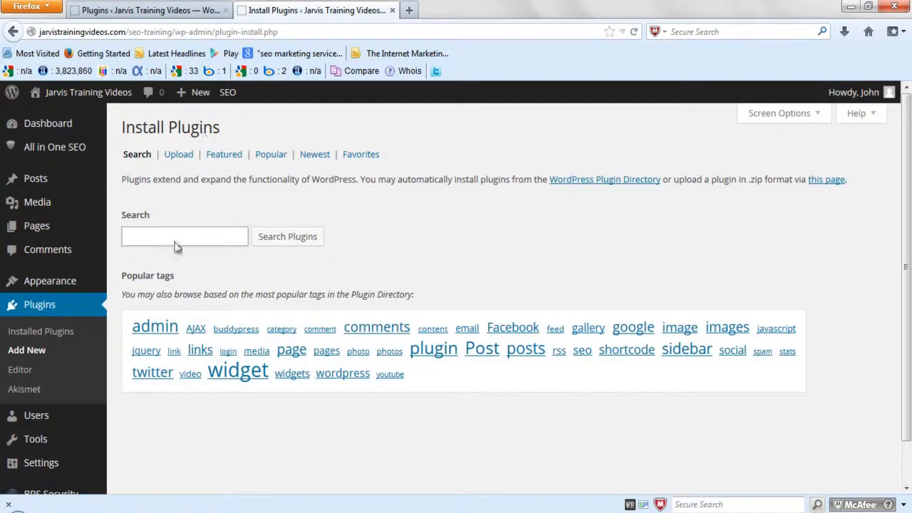
pyautogui.write('cbnet ping optimizer')
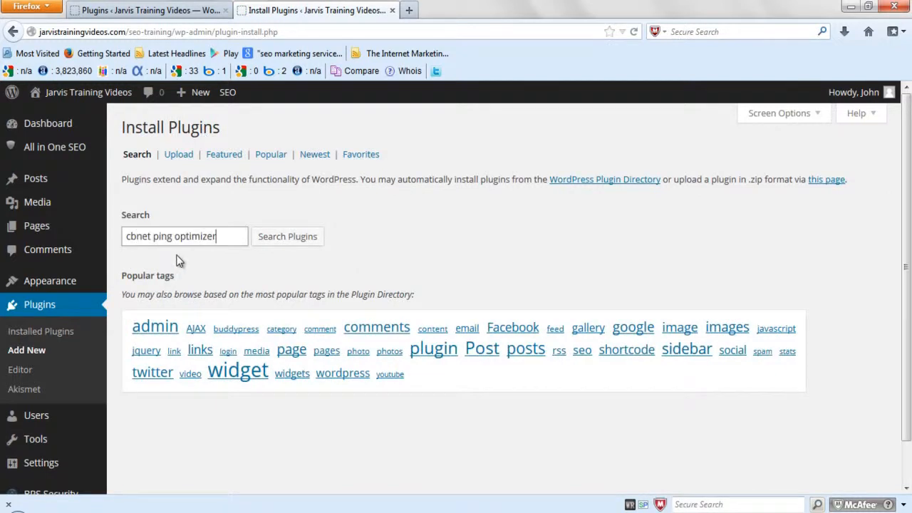
pyautogui.click(287, 237)
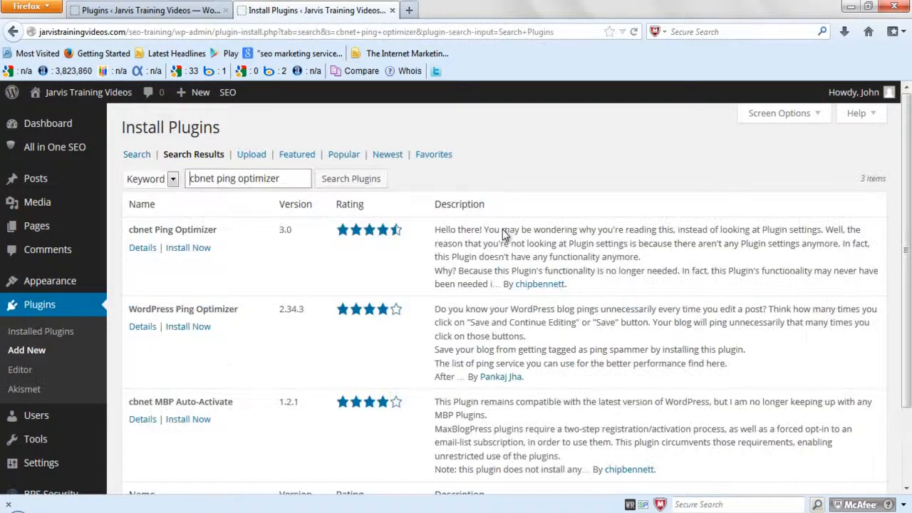
# - Install the cbnet Ping Optimizer plugin and activate it
pyautogui.click(177, 250)
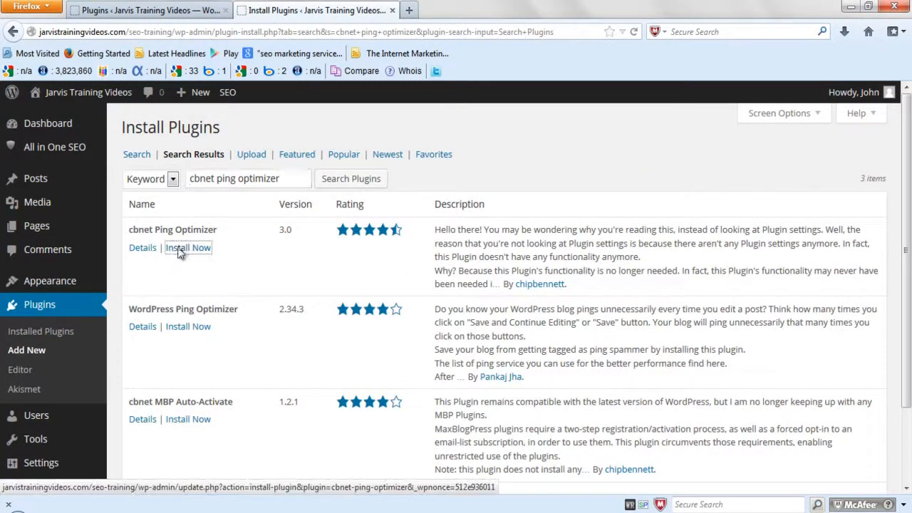
pyautogui.click(447, 264)
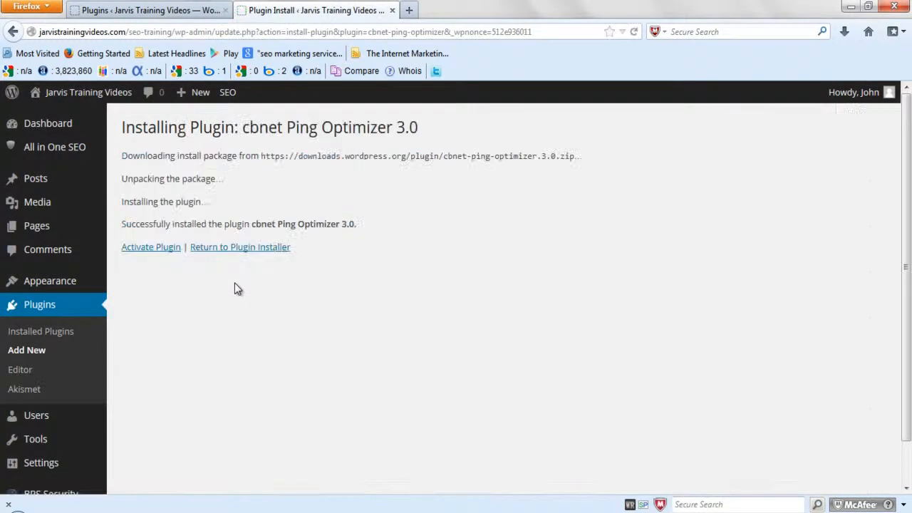
pyautogui.click(153, 255)
pyautogui.click(153, 254)
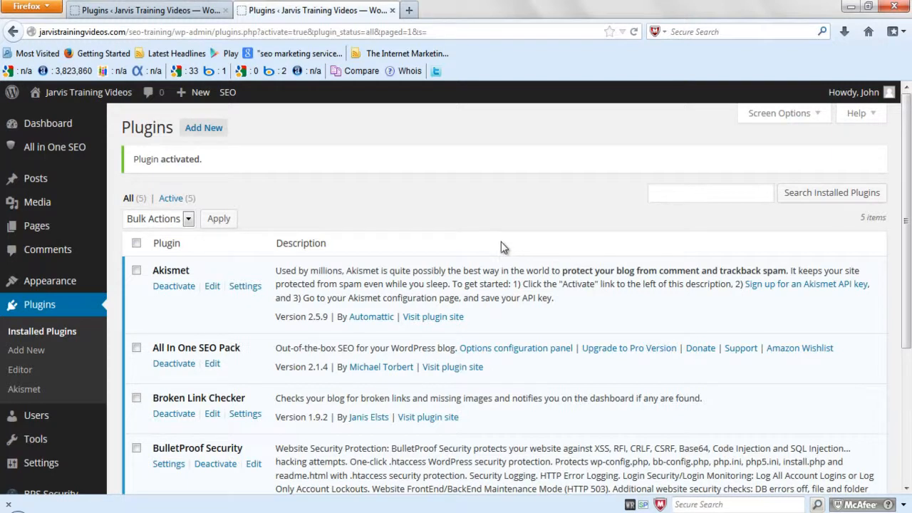
# - Return to adding new plugins and search the plugin directory for "Comment Luv"
pyautogui.click(210, 132)
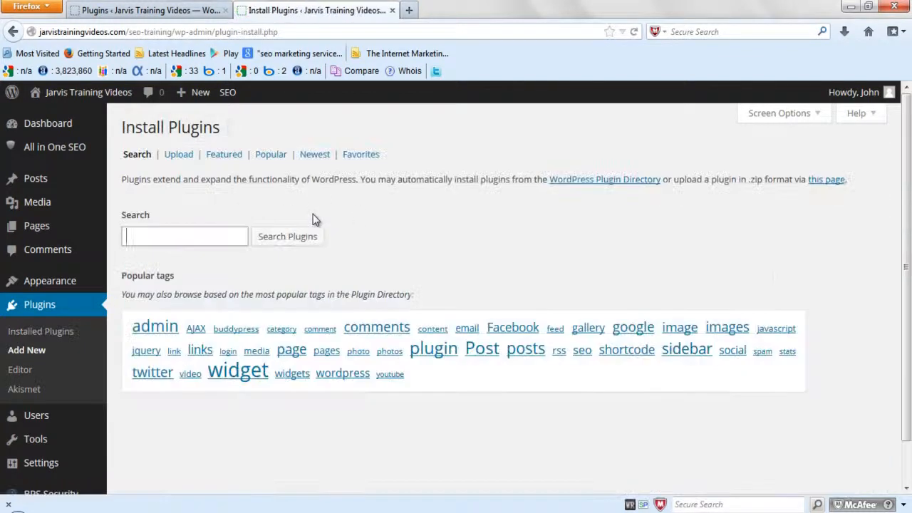
pyautogui.write('comm')
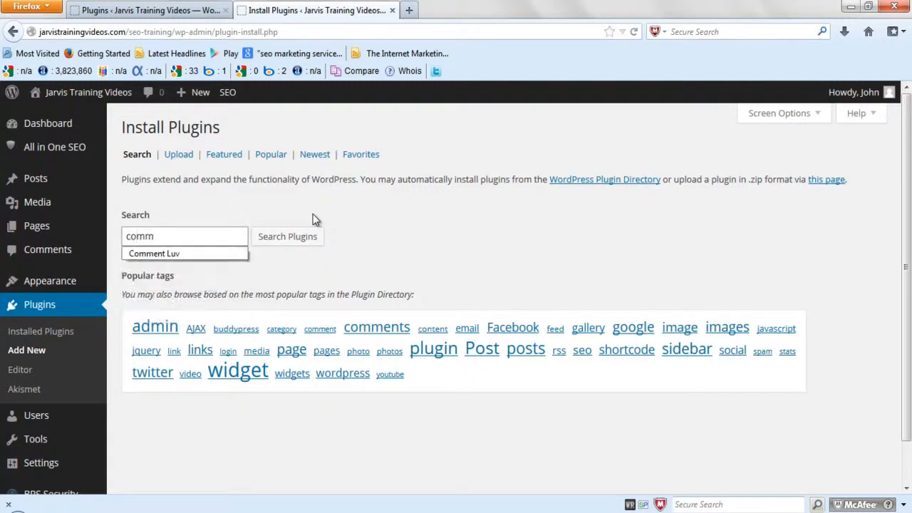
pyautogui.click(182, 254)
pyautogui.click(283, 244)
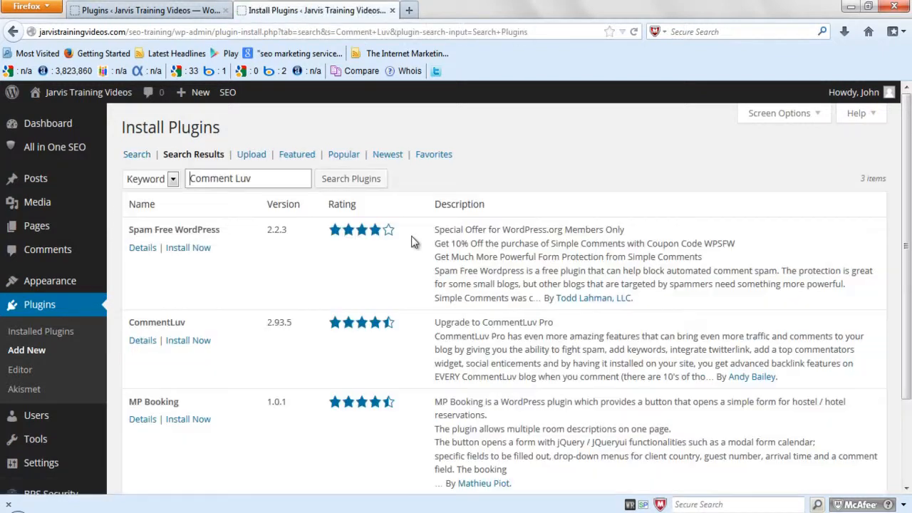
# - Install the CommentLuv plugin from the search results and activate it
pyautogui.click(190, 344)
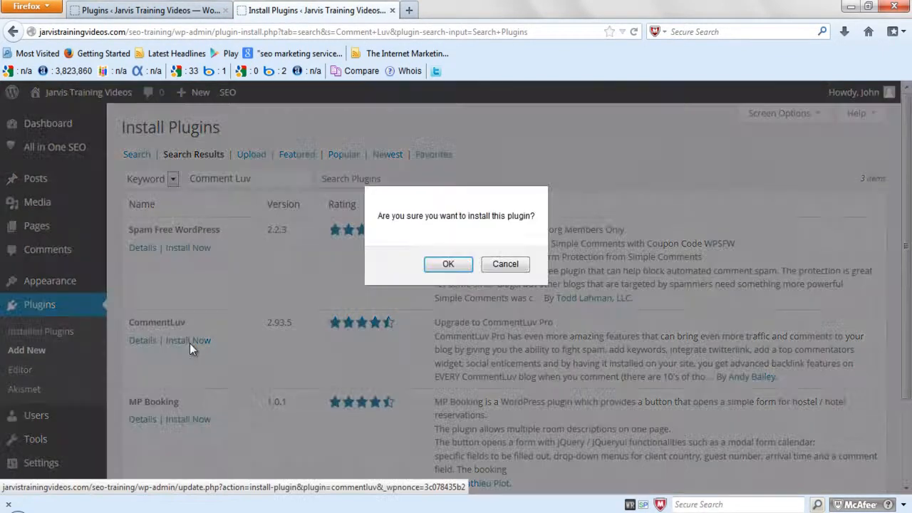
pyautogui.click(459, 265)
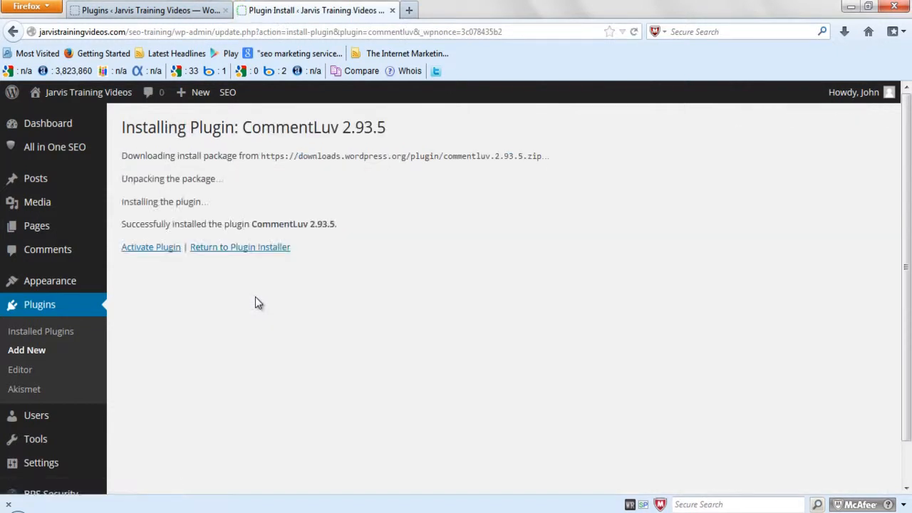
pyautogui.click(150, 249)
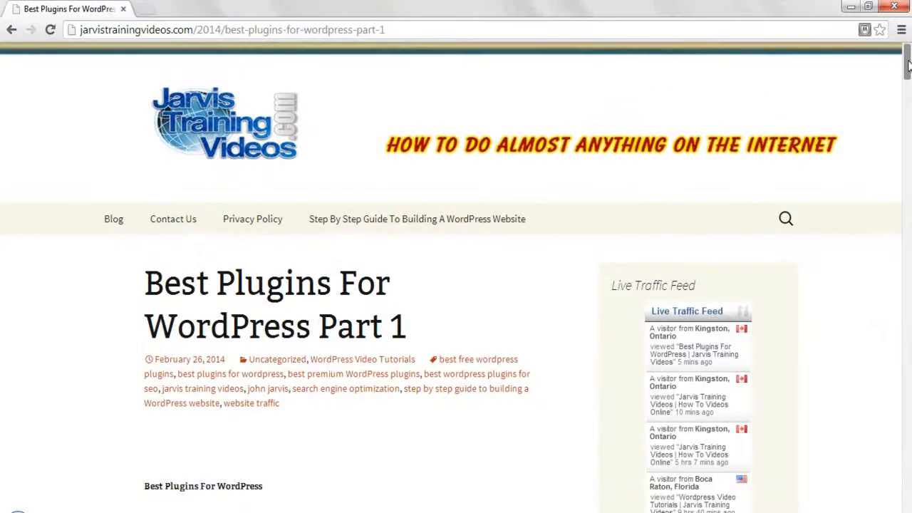
# - Examine the comment form below the post "Best Plugins For WordPress Part 1" and the list of installed plugins
pyautogui.moveTo(908, 63); pyautogui.dragTo(907, 459)
pyautogui.scroll(-1, 352, 230)
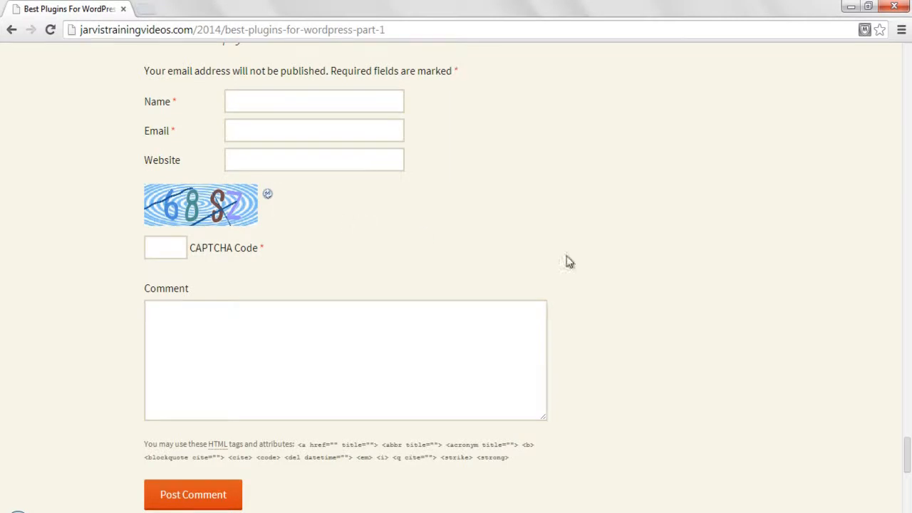
pyautogui.moveTo(908, 442); pyautogui.dragTo(908, 456)
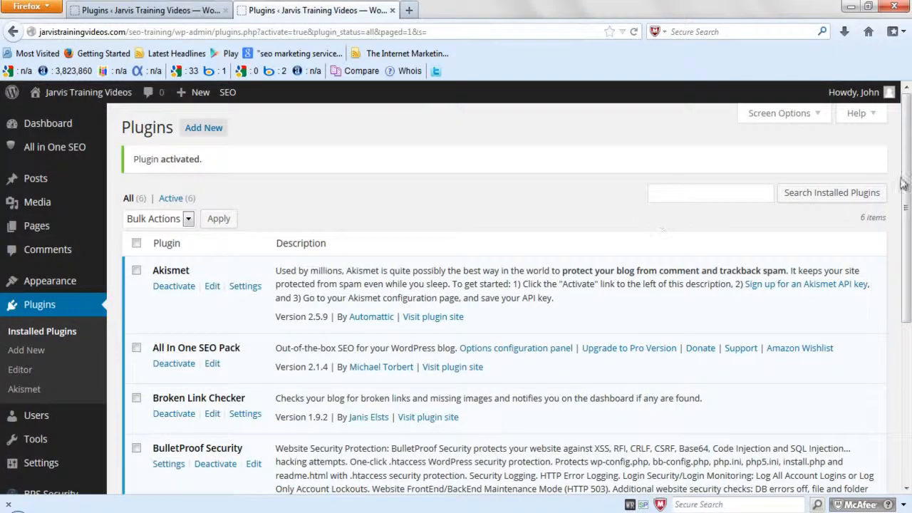
pyautogui.moveTo(908, 157); pyautogui.dragTo(909, 296)
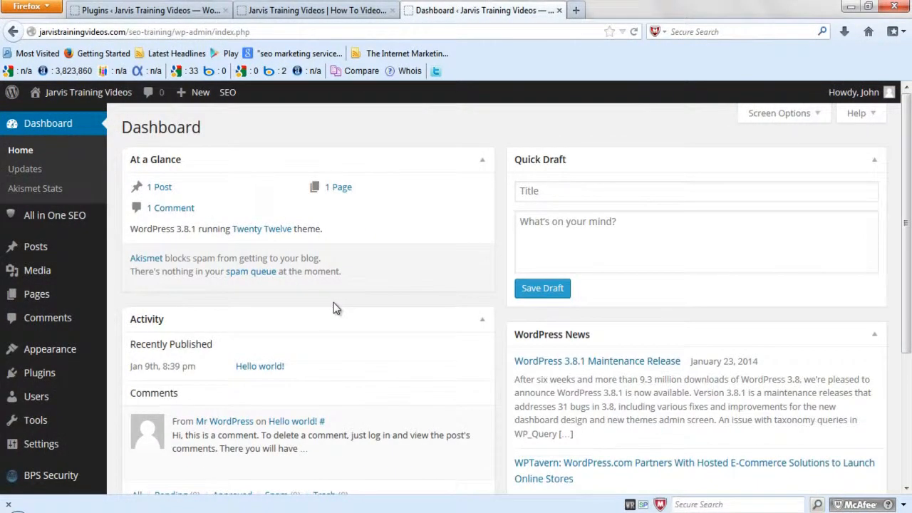
# - Open two blank new-page editors from the dashboard, each in its own browser tab
pyautogui.moveTo(199, 96)
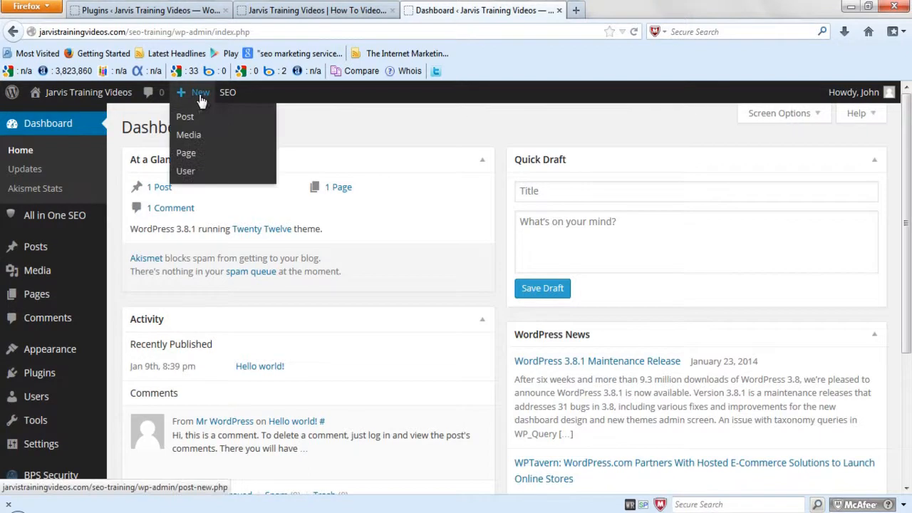
pyautogui.rightClick(186, 154)
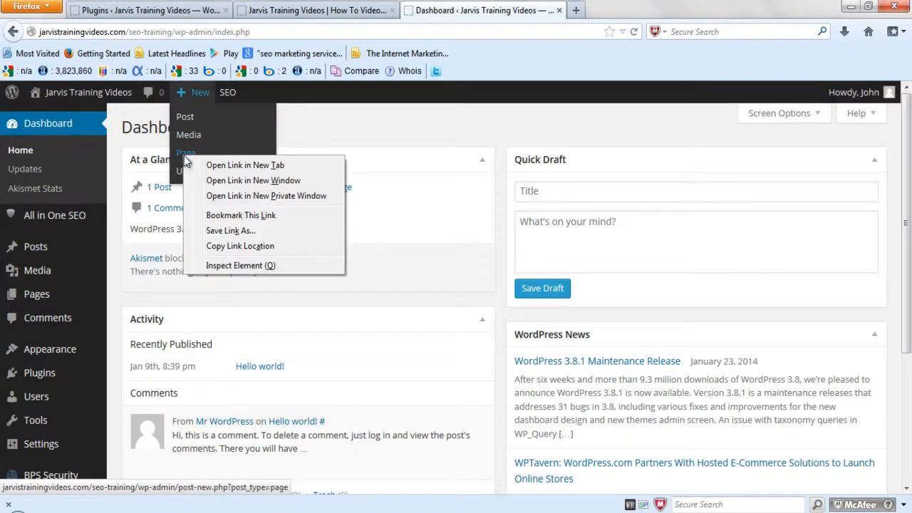
pyautogui.click(210, 168)
pyautogui.moveTo(204, 96)
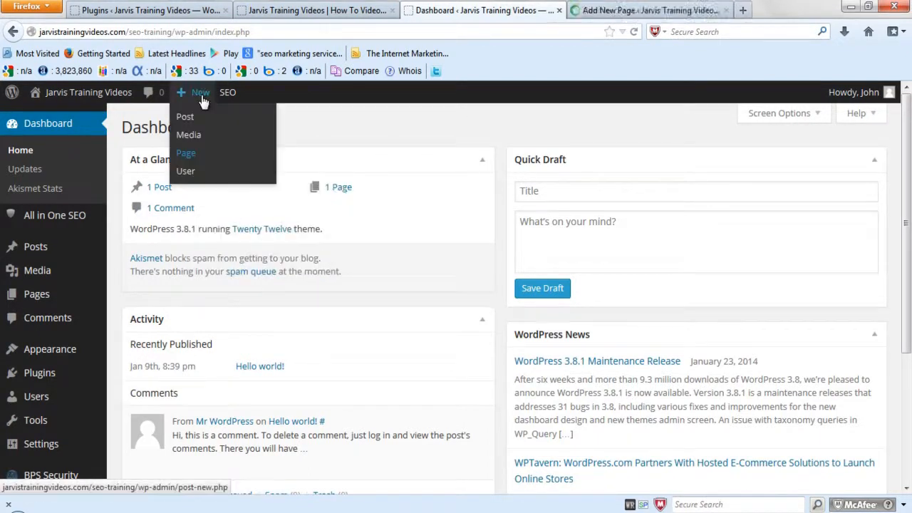
pyautogui.rightClick(184, 154)
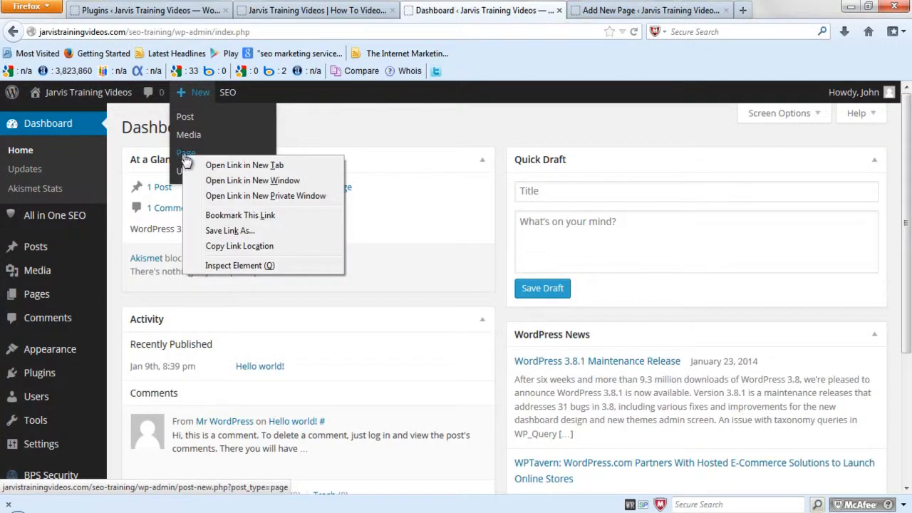
pyautogui.click(200, 169)
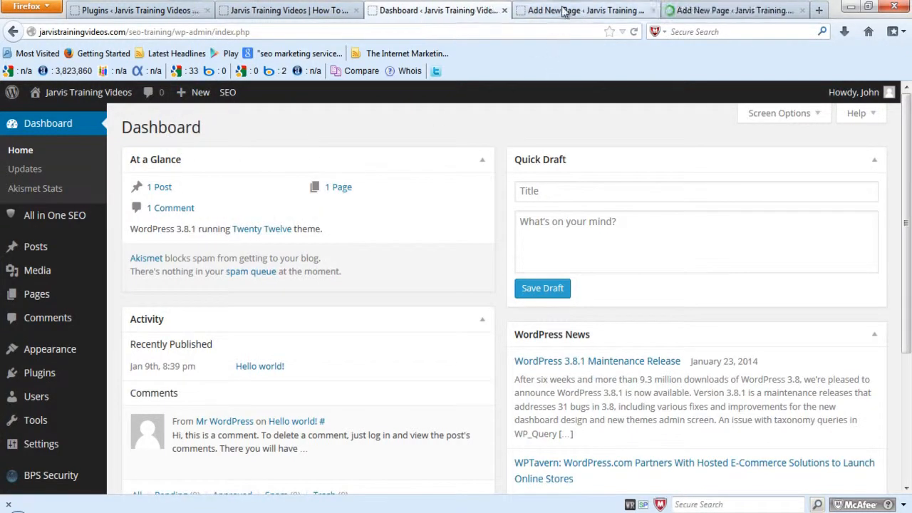
# - Publish a page titled "Contact Us" that uses the "Full-width Page Template, No Sidebar" template
pyautogui.click(539, 10)
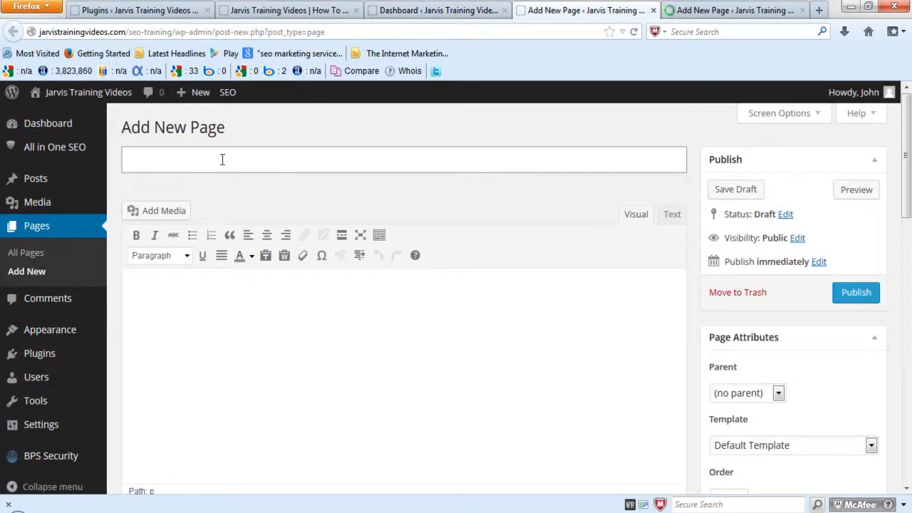
pyautogui.write('Contact Us')
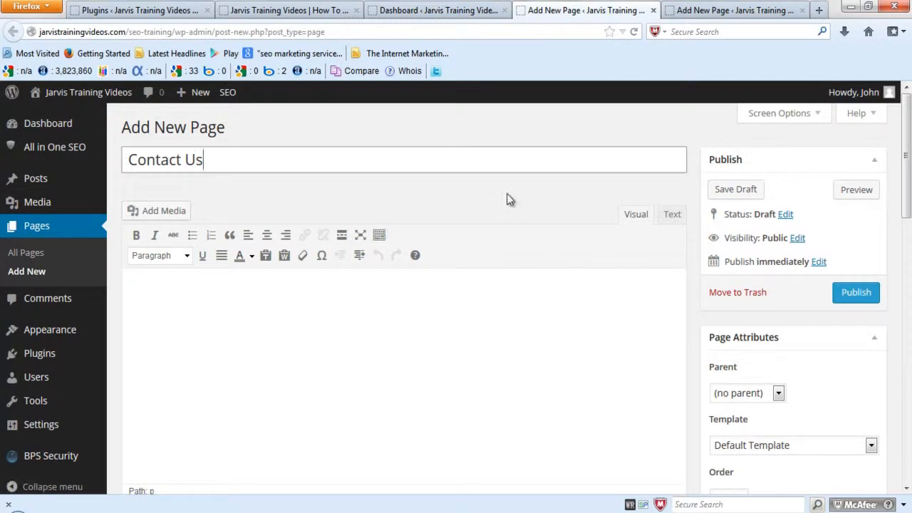
pyautogui.scroll(-2, 755, 278)
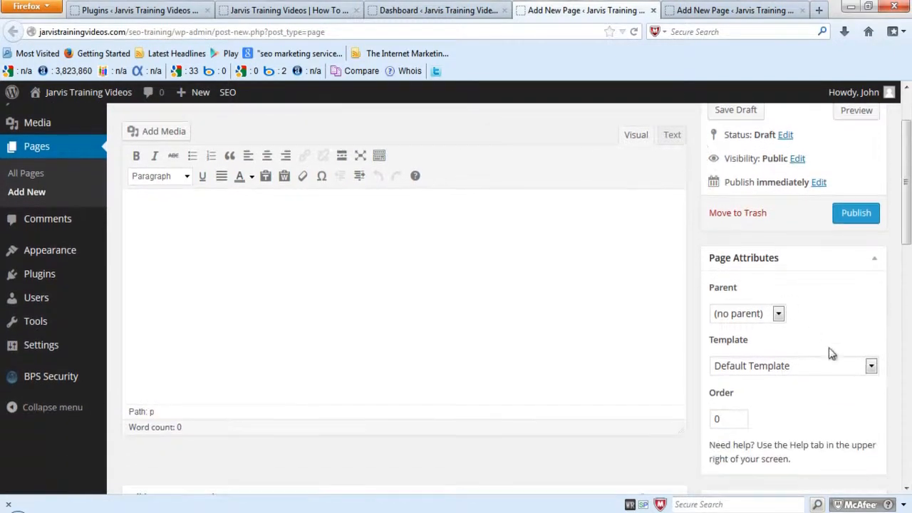
pyautogui.click(871, 366)
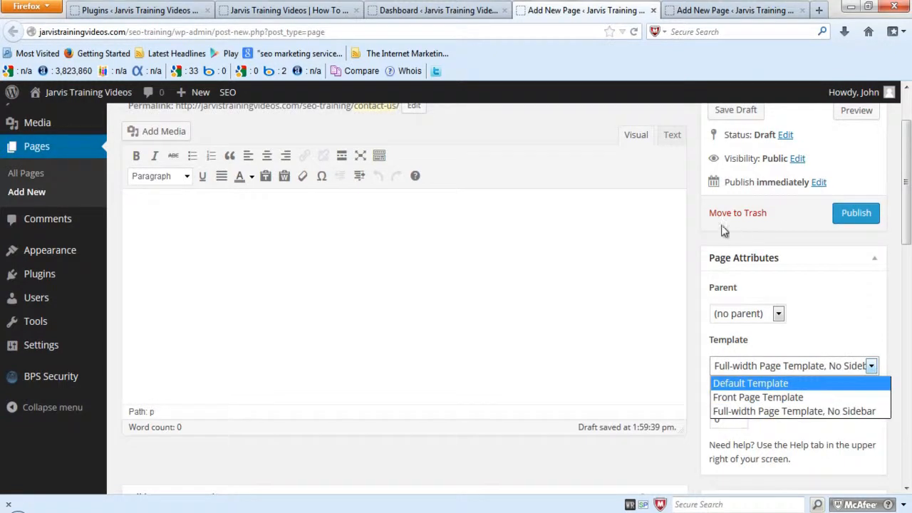
pyautogui.click(689, 236)
pyautogui.click(850, 220)
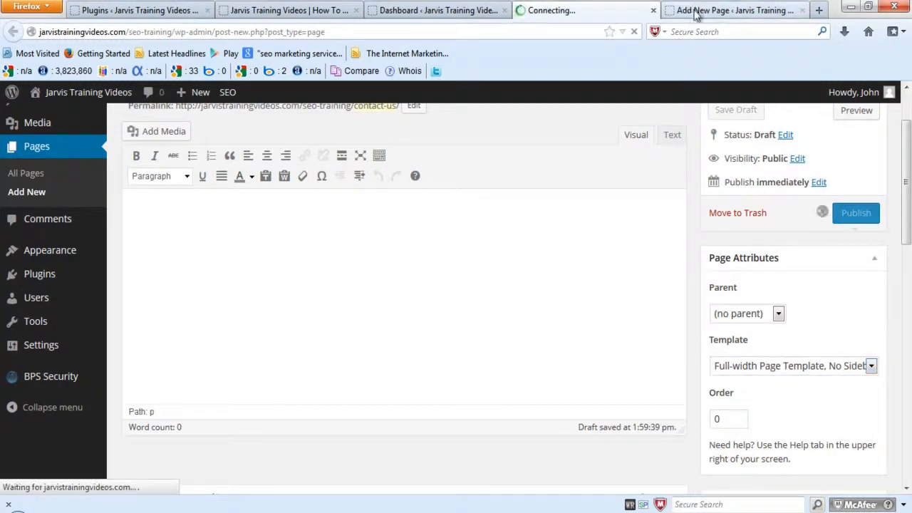
# - In the second blank editor, publish a page titled "Privacy Policy" with the "Full-width Page Template, No Sidebar" template
pyautogui.click(681, 10)
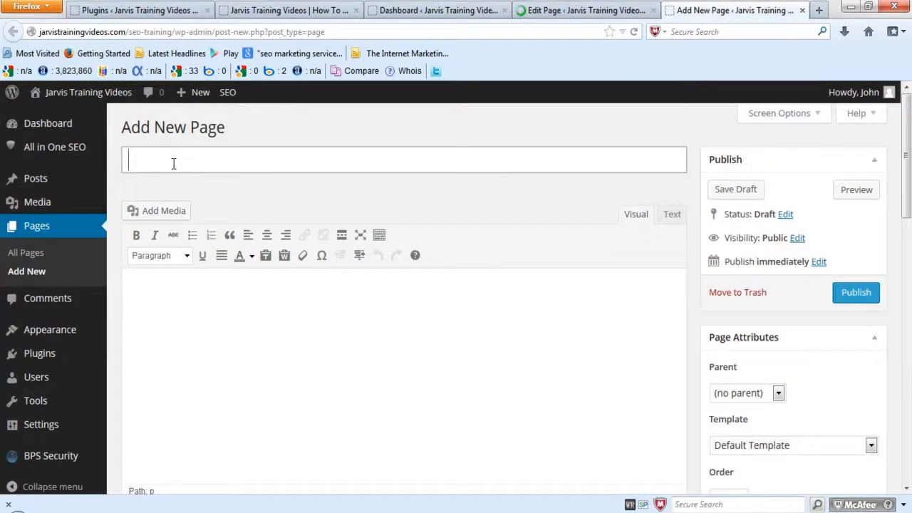
pyautogui.write('Privacy Policy')
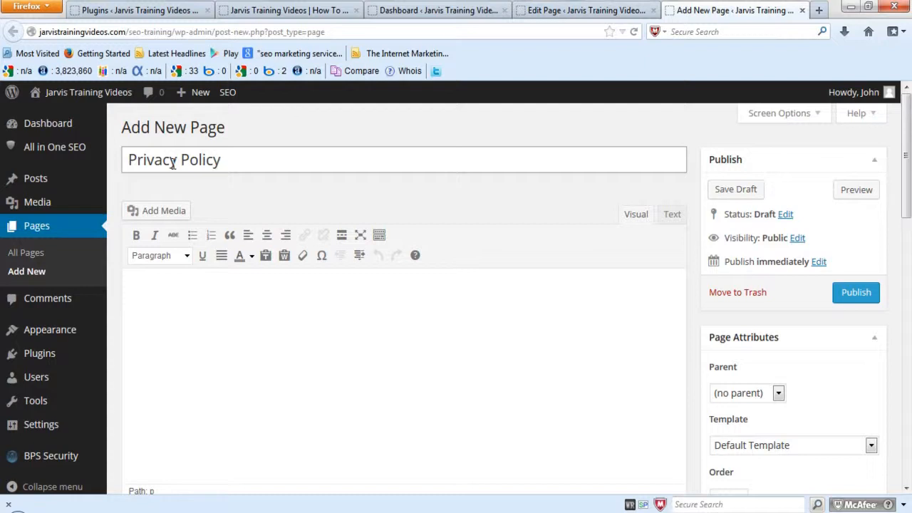
pyautogui.scroll(-5, 679, 246)
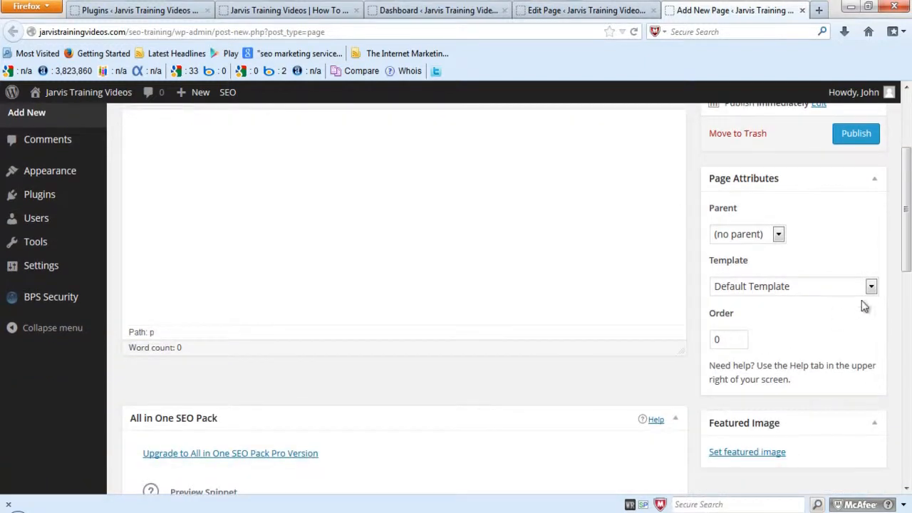
pyautogui.click(870, 287)
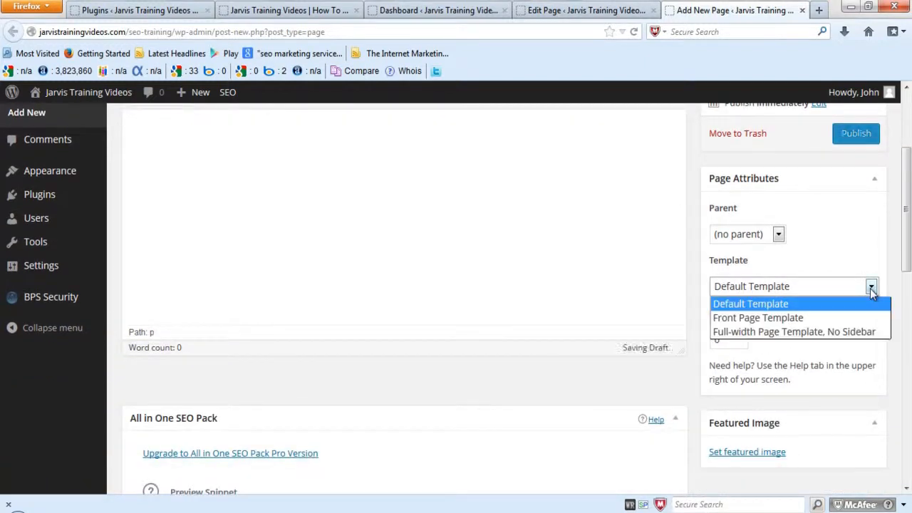
pyautogui.click(823, 332)
pyautogui.scroll(5, 763, 295)
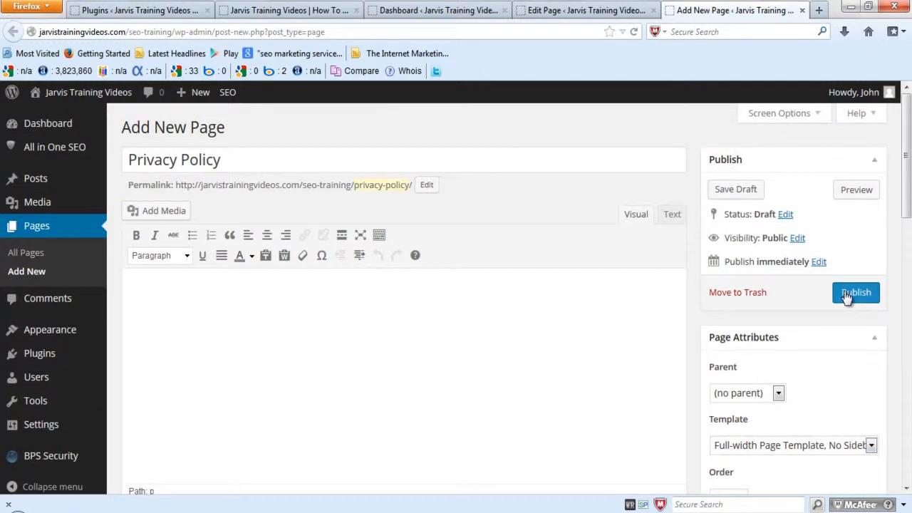
pyautogui.click(848, 294)
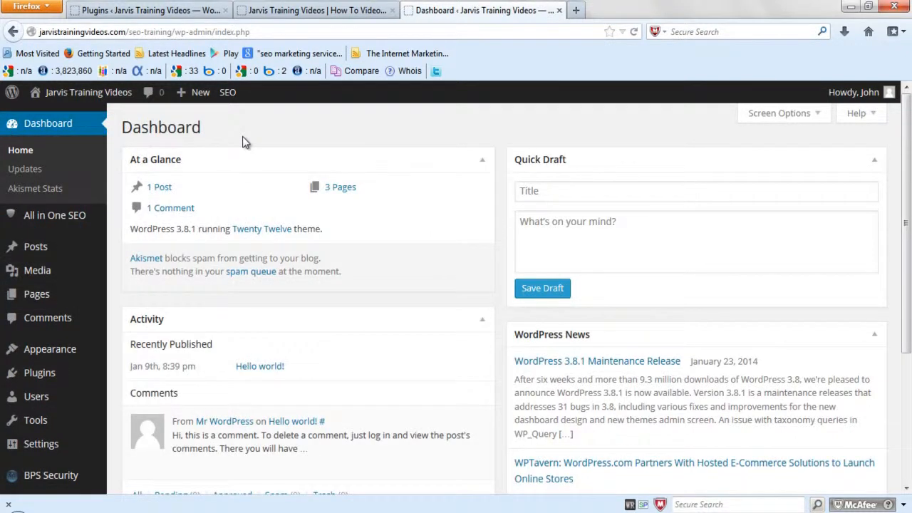
# - Go to adding new plugins from the dashboard and search the plugin directory for "Contact Form 7"
pyautogui.moveTo(43, 373)
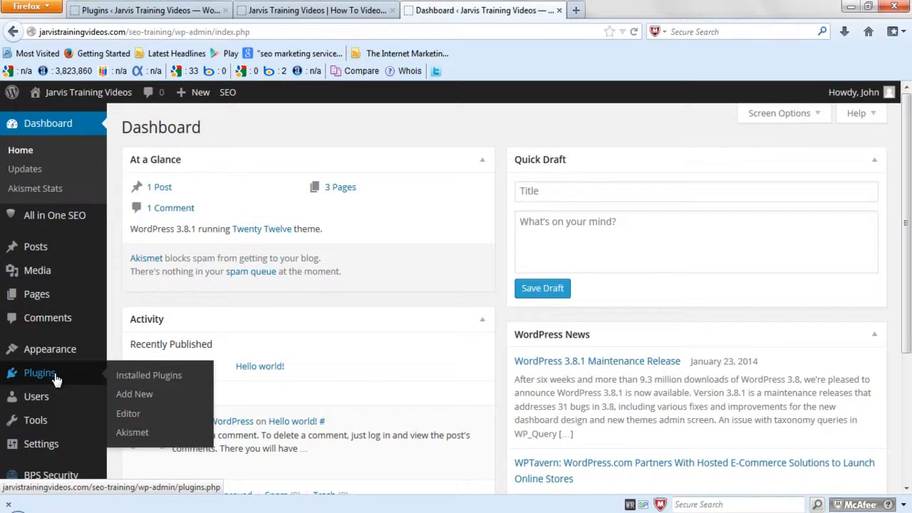
pyautogui.click(143, 400)
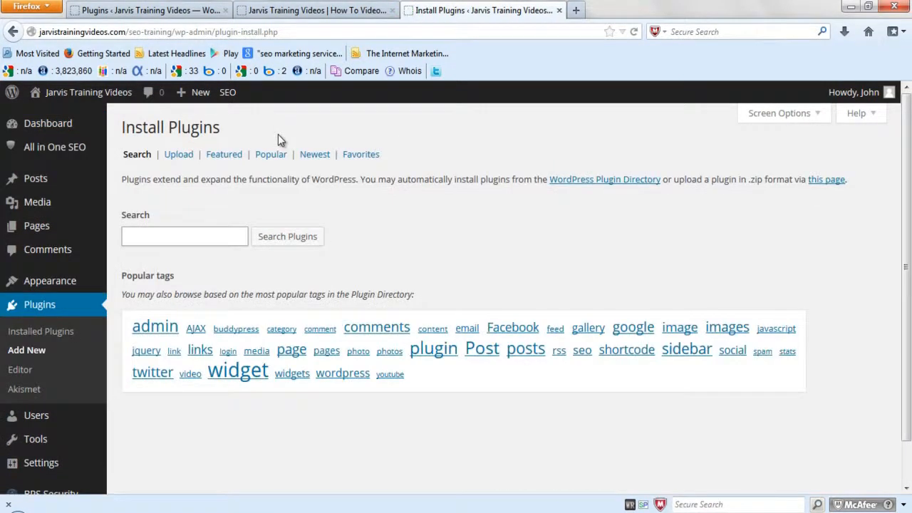
pyautogui.write('C')
pyautogui.click(191, 257)
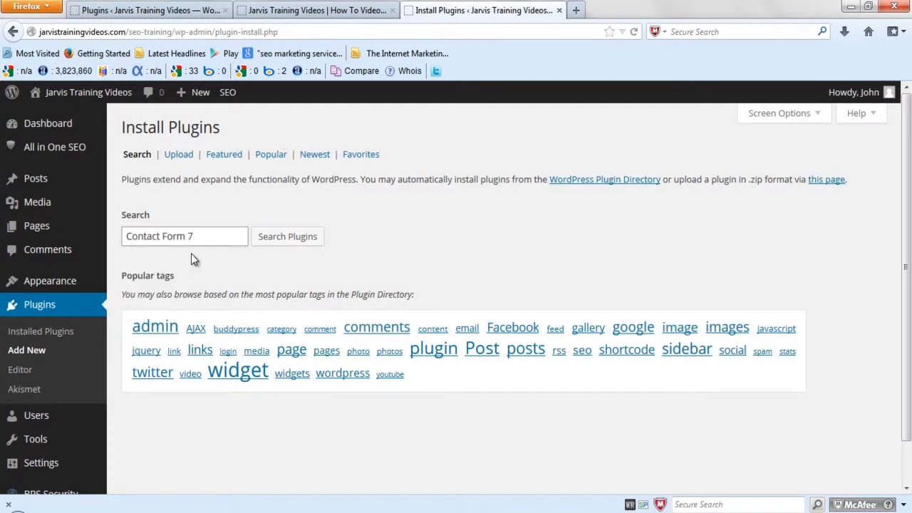
pyautogui.click(286, 243)
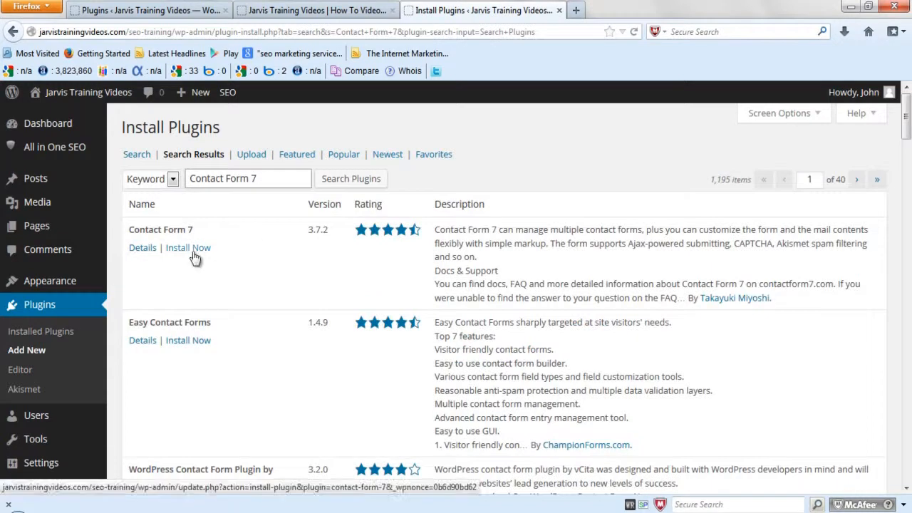
# - Install the Contact Form 7 plugin from the search results and activate it
pyautogui.click(190, 248)
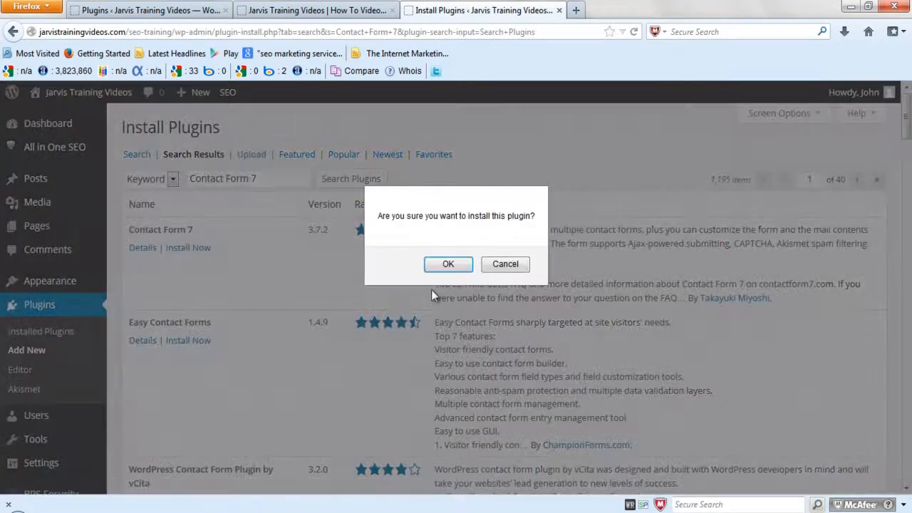
pyautogui.click(448, 264)
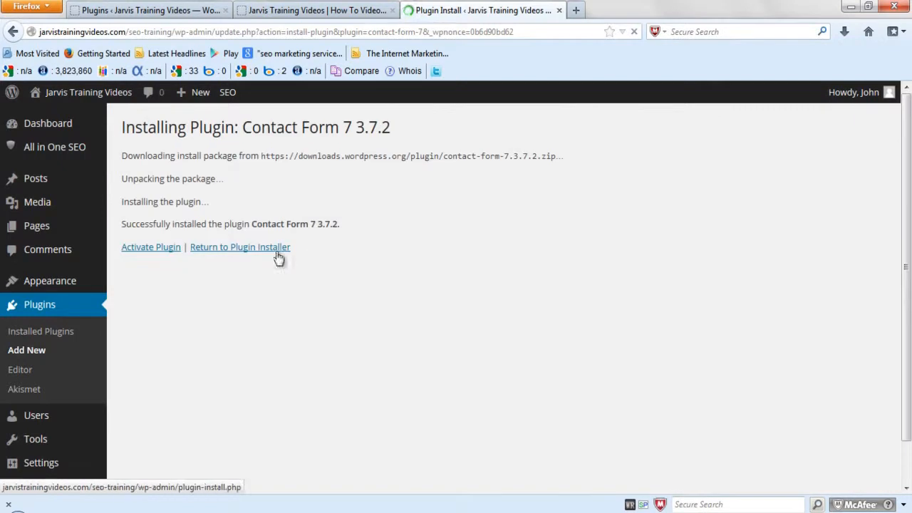
pyautogui.click(152, 249)
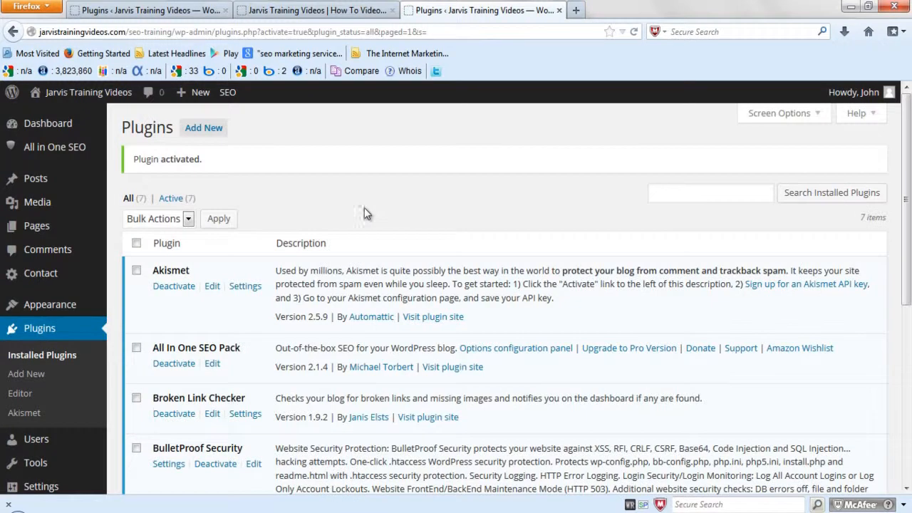
# - Go back to adding new plugins and search the plugin directory for "Google Privacy Policy"
pyautogui.click(204, 128)
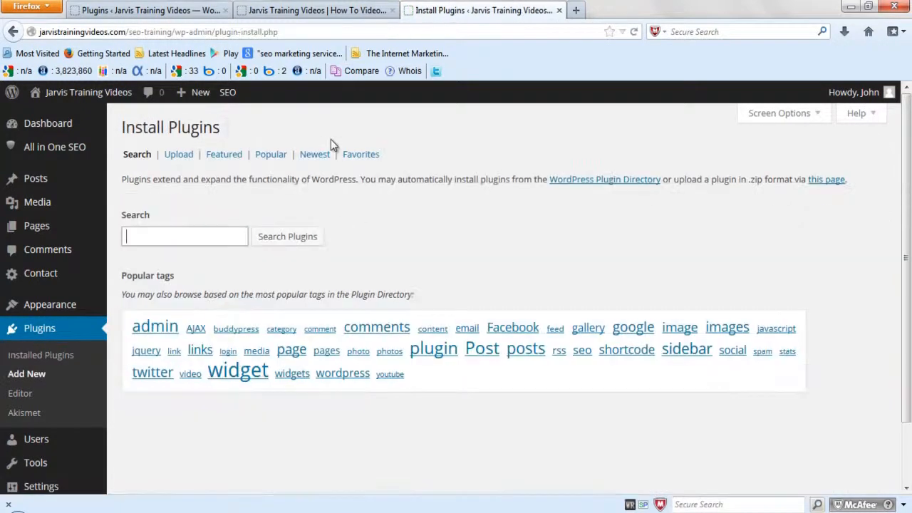
pyautogui.write('Goo')
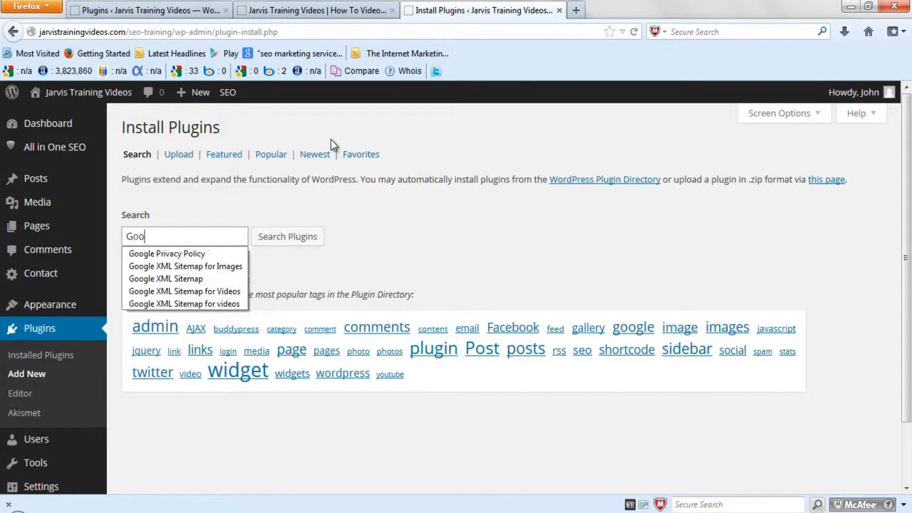
pyautogui.click(212, 254)
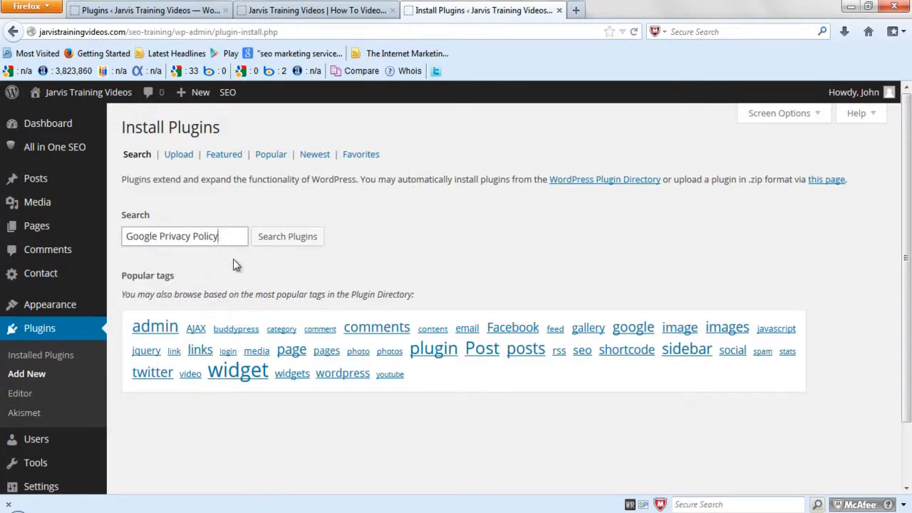
pyautogui.click(282, 240)
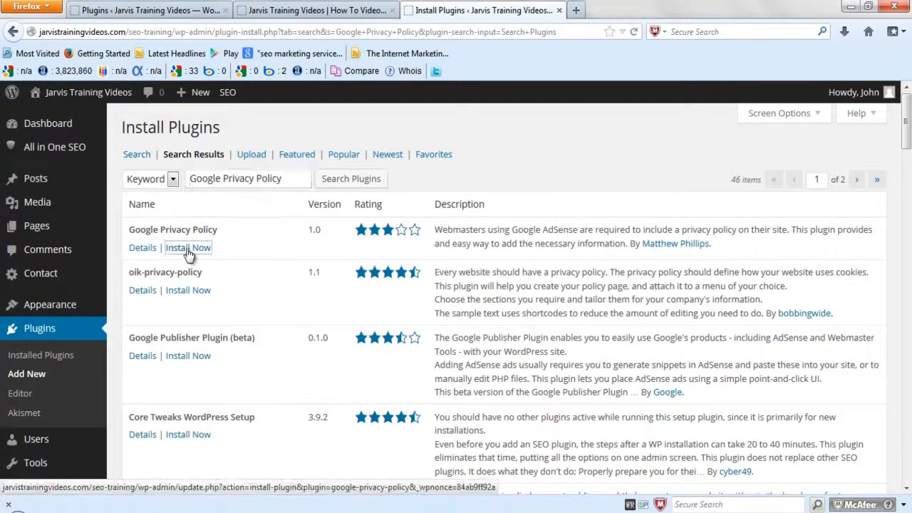
# - Install the Google Privacy Policy plugin from the search results and activate it
pyautogui.click(189, 249)
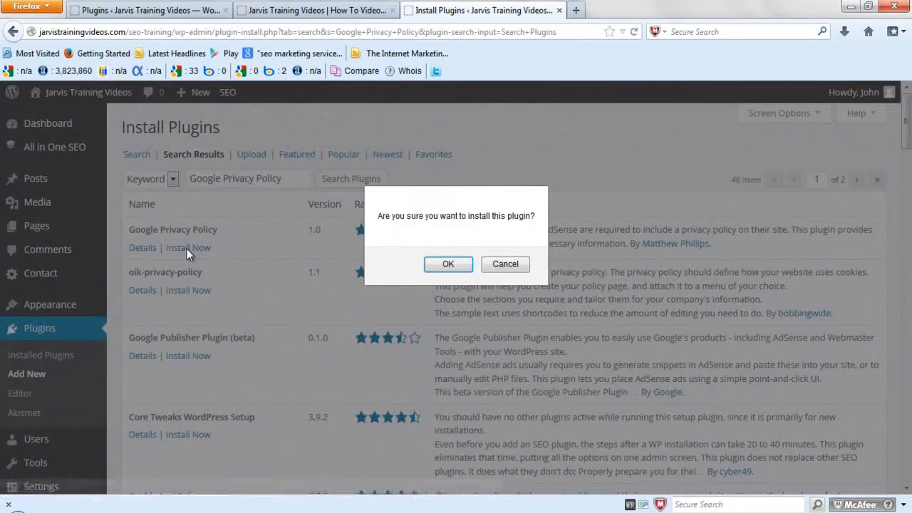
pyautogui.click(438, 265)
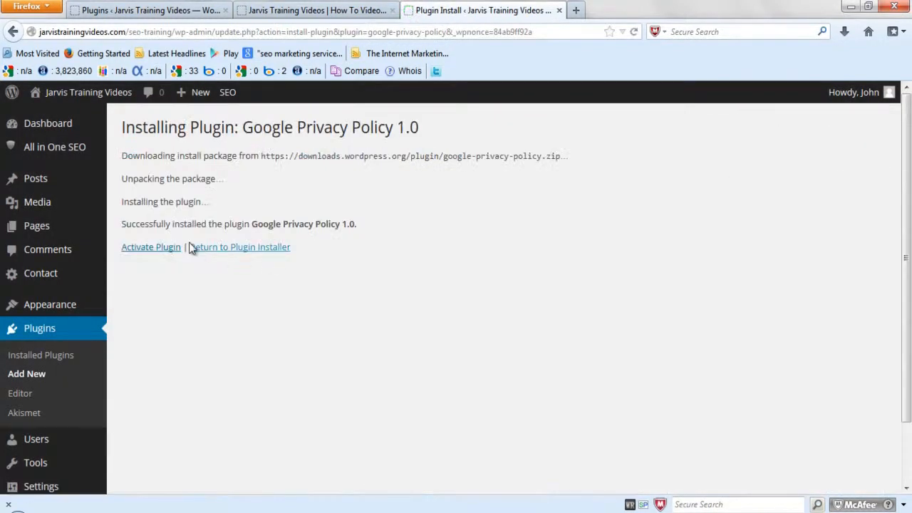
pyautogui.click(152, 250)
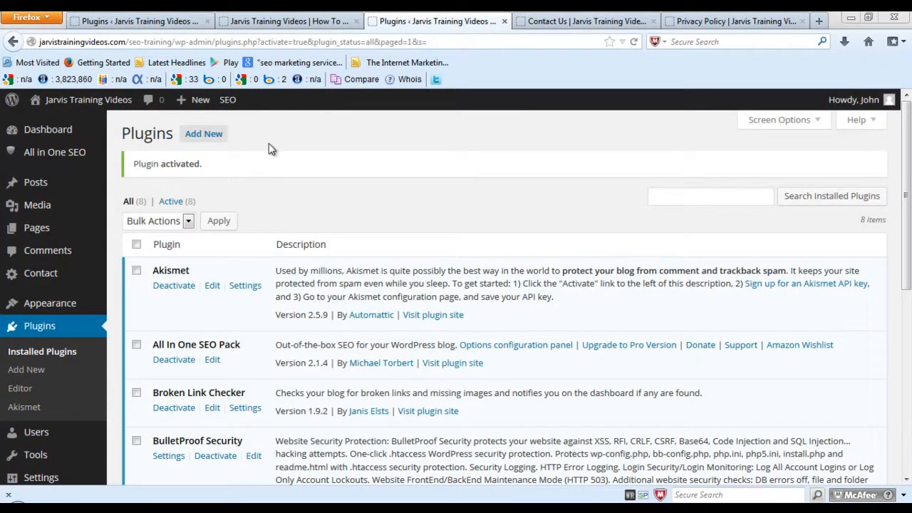
# - Open the list of contact forms and copy the shortcode of "Contact form 1"
pyautogui.click(37, 278)
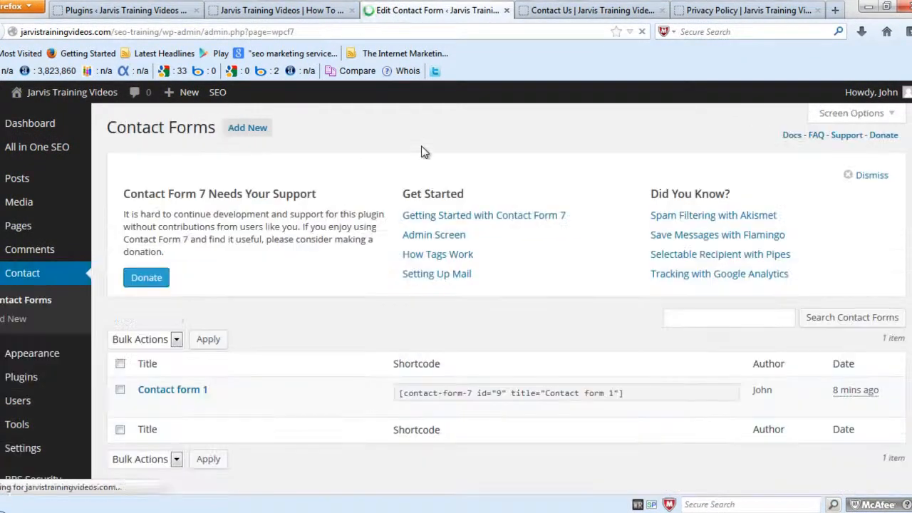
pyautogui.click(528, 397)
pyautogui.rightClick(528, 397)
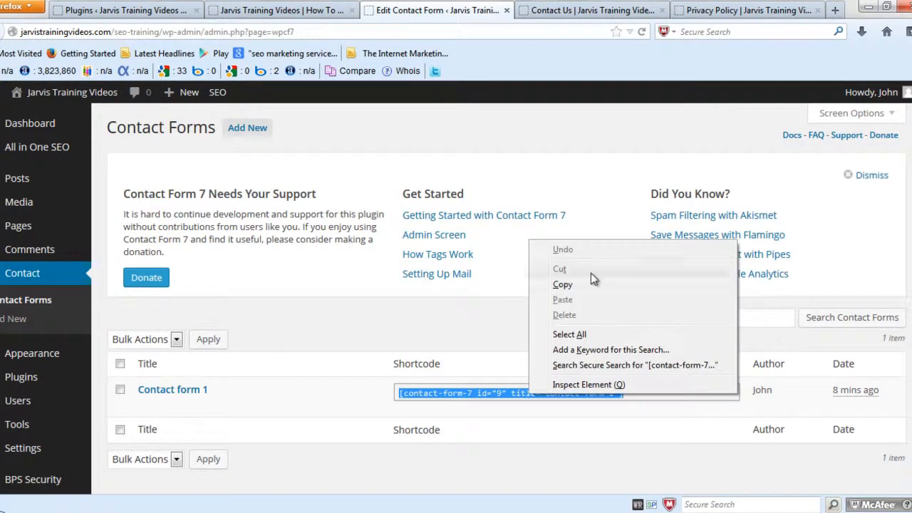
pyautogui.click(562, 285)
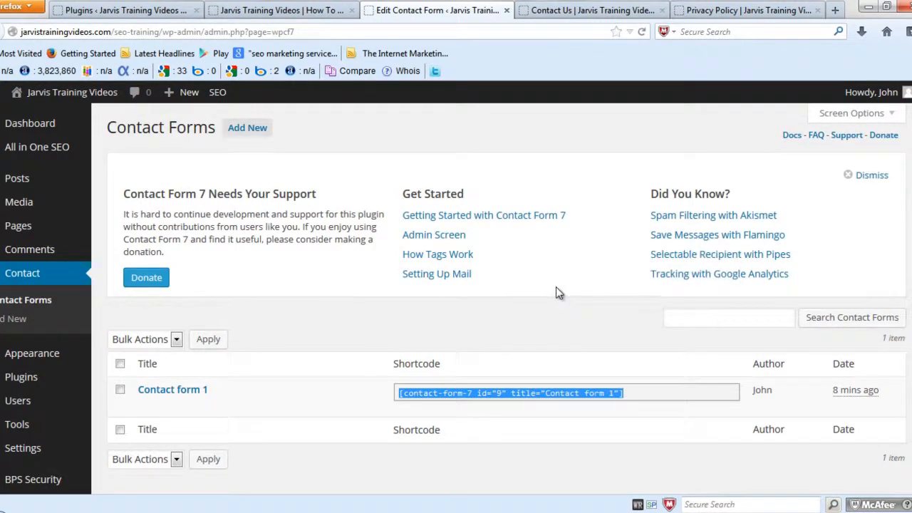
# - Paste the copied contact form shortcode into the Contact Us page's content in text mode and update the page
pyautogui.click(580, 9)
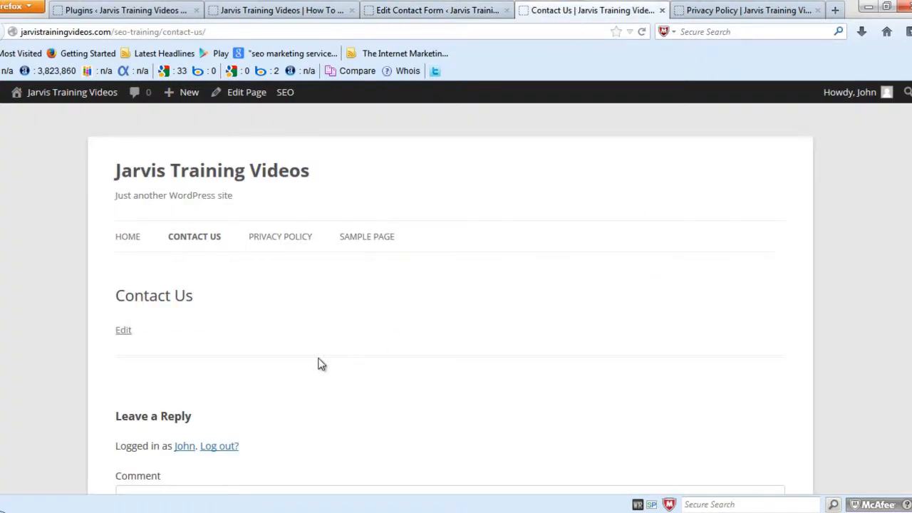
pyautogui.click(250, 95)
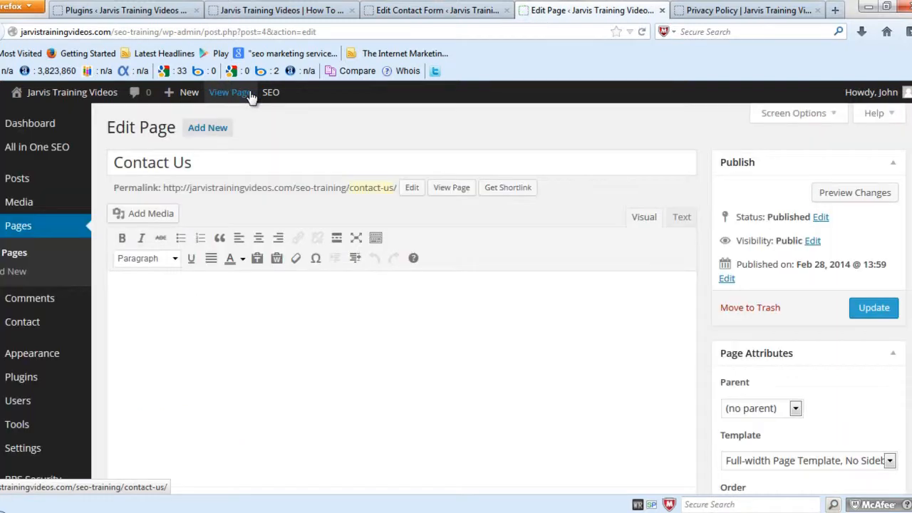
pyautogui.click(682, 224)
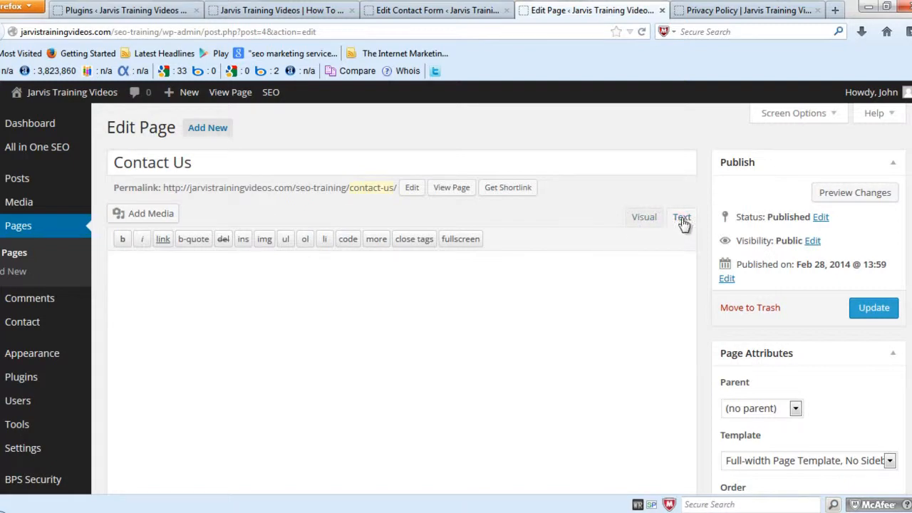
pyautogui.click(376, 301)
pyautogui.hotkey('ctrl', 'v')
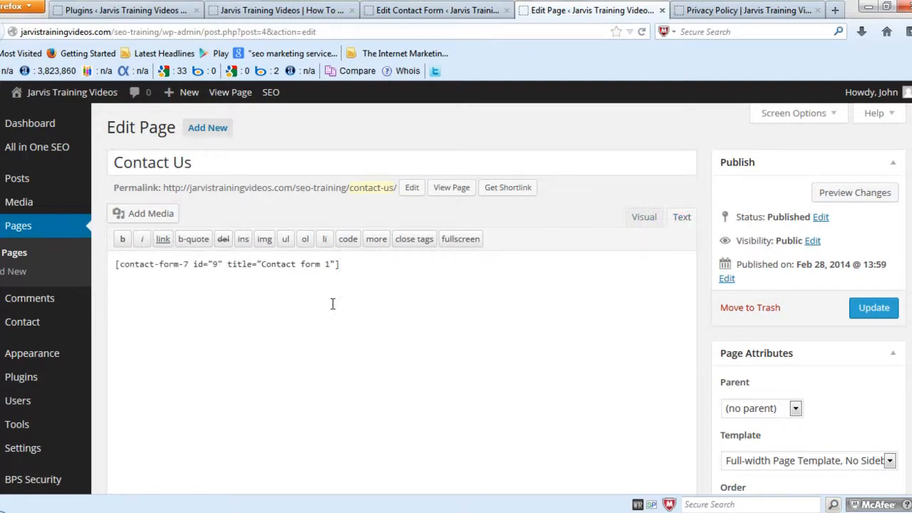
pyautogui.click(864, 317)
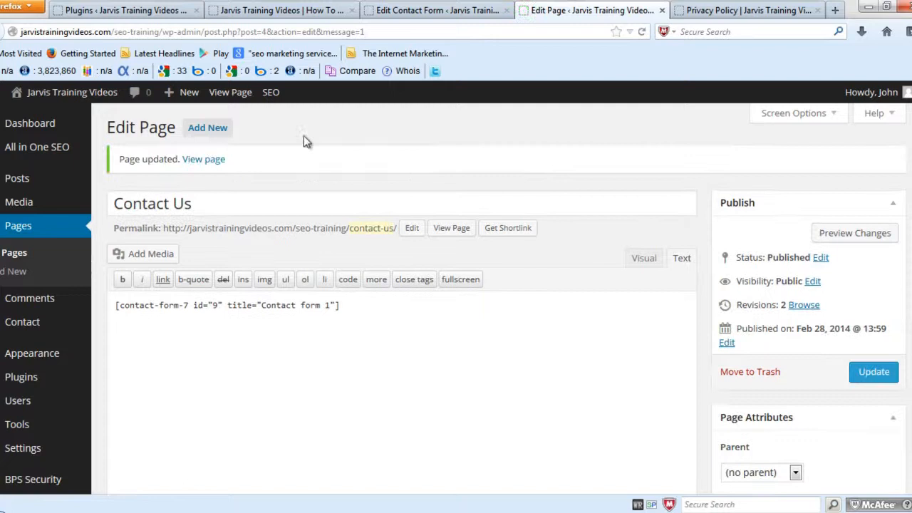
# - View the published Contact Us page and check the contact form from its name field down to its send button
pyautogui.click(236, 99)
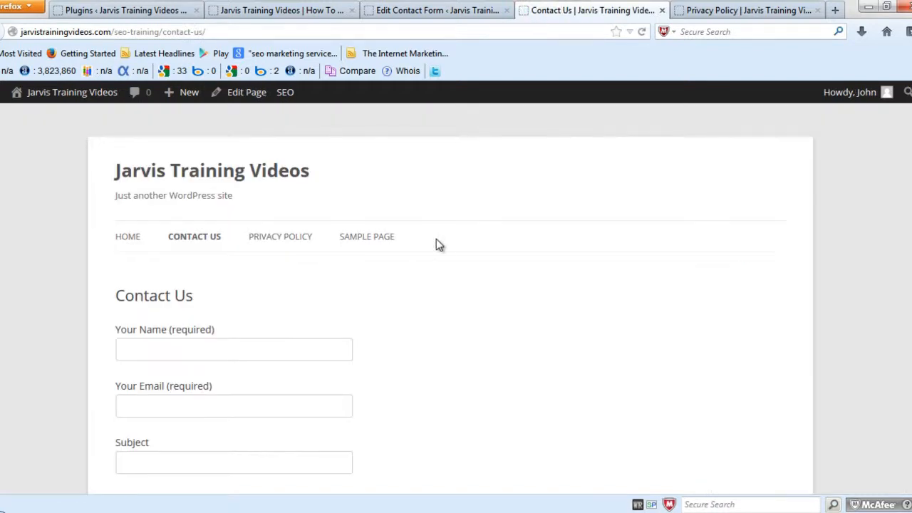
pyautogui.scroll(-5, 443, 246)
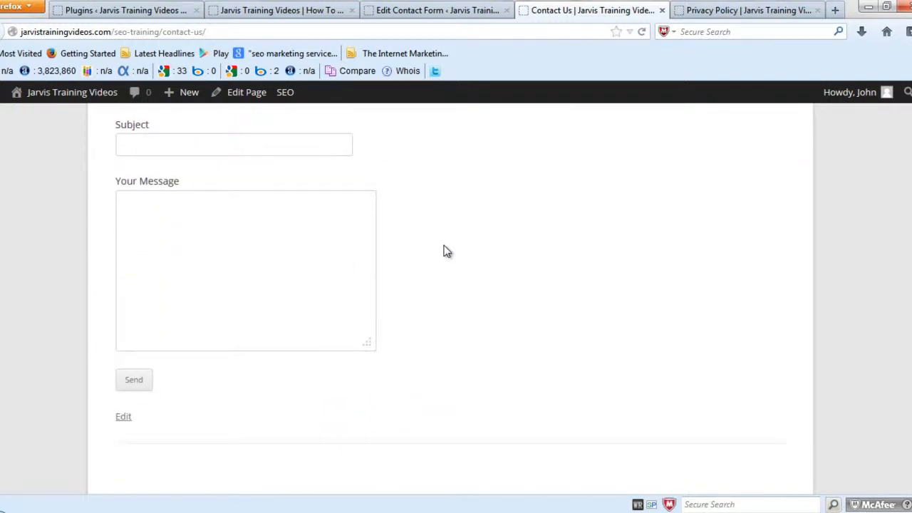
pyautogui.scroll(5, 447, 251)
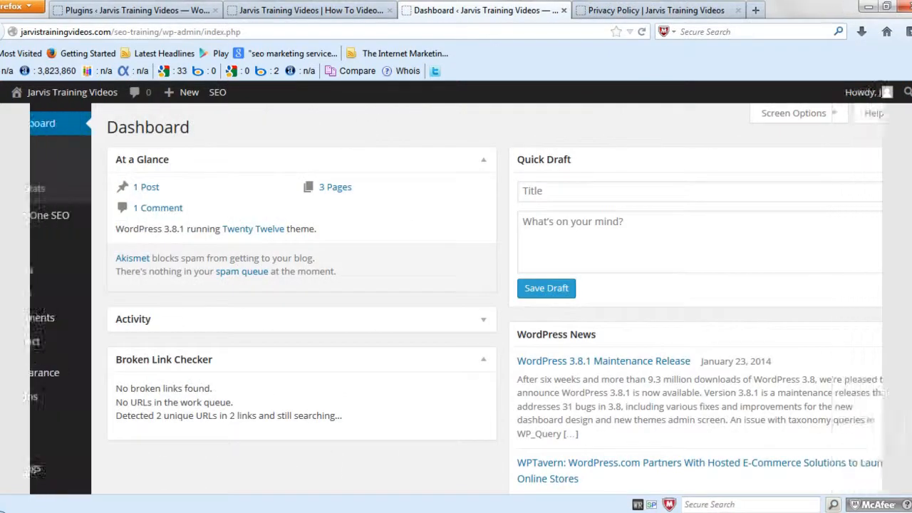
# - Open the Google Privacy Policy plugin's settings from the dashboard and copy the tag "<!-- googleprivacypolicy -->"
pyautogui.scroll(-4, 391, 145)
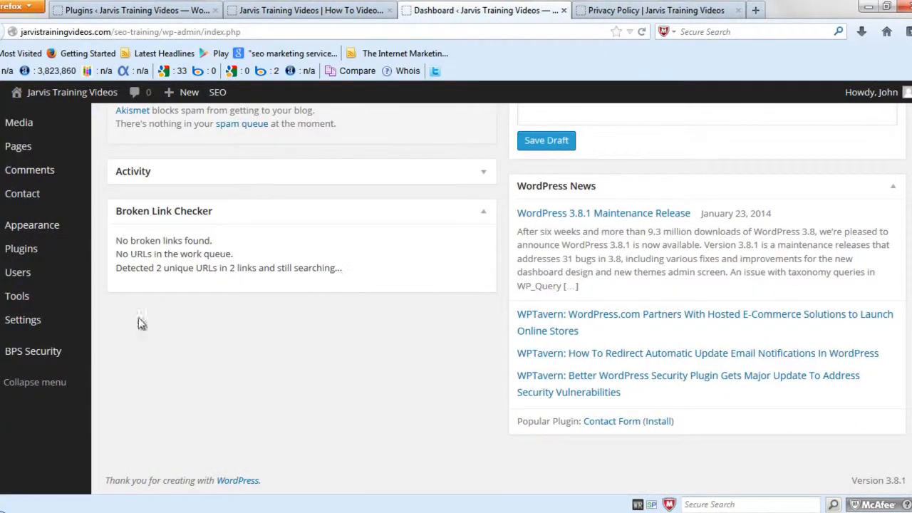
pyautogui.moveTo(24, 319)
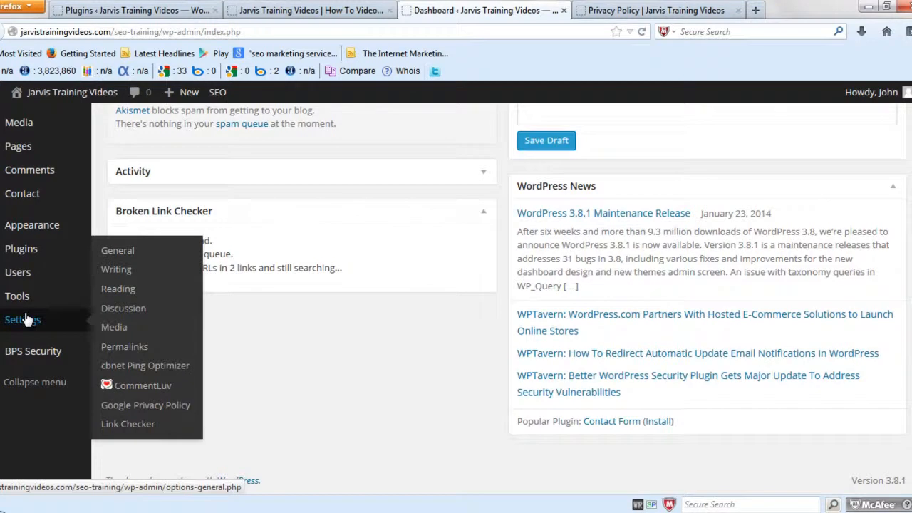
pyautogui.click(182, 408)
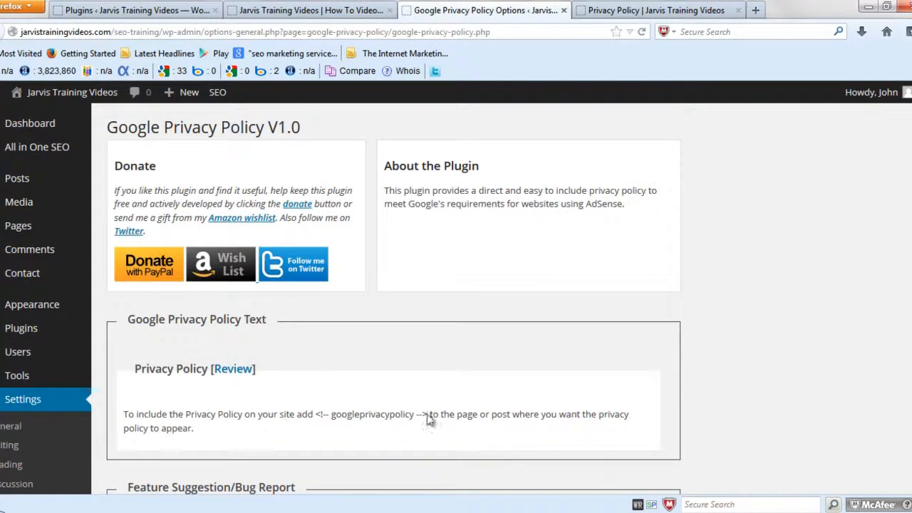
pyautogui.moveTo(427, 417); pyautogui.dragTo(321, 419)
pyautogui.hotkey('ctrl', 'c')
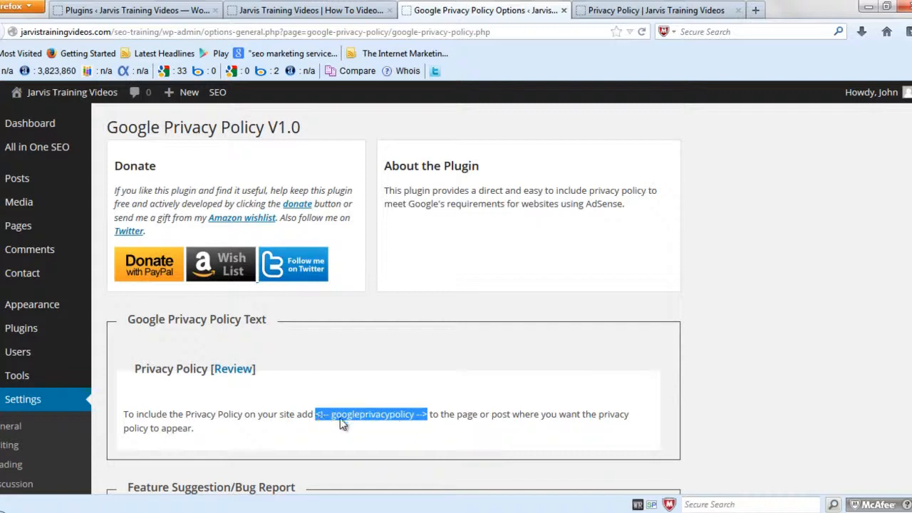
pyautogui.rightClick(346, 417)
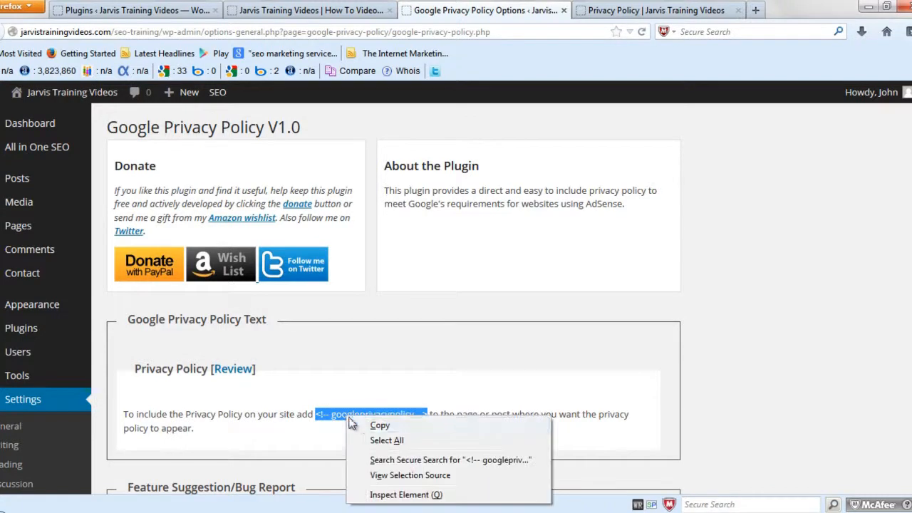
pyautogui.click(365, 424)
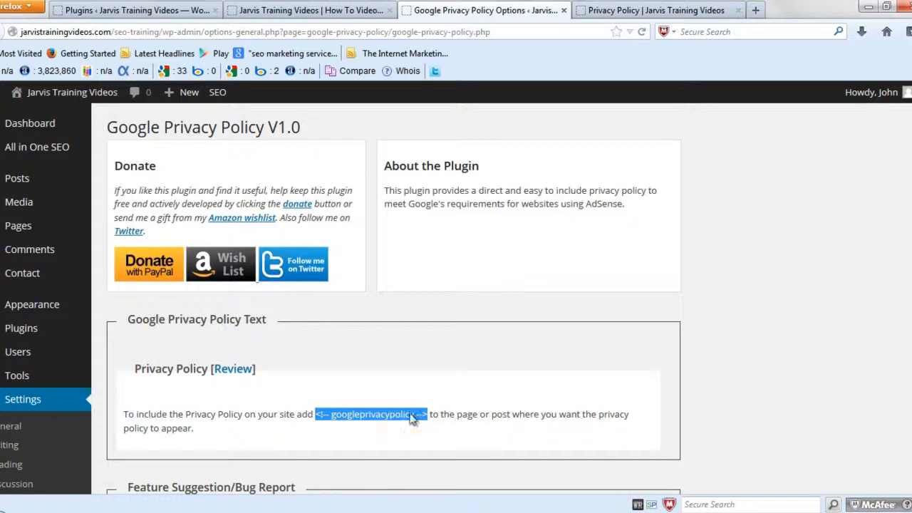
# - Paste the tag "<!-- googleprivacypolicy -->" into the Privacy Policy page's content in text mode and update the page
pyautogui.click(618, 11)
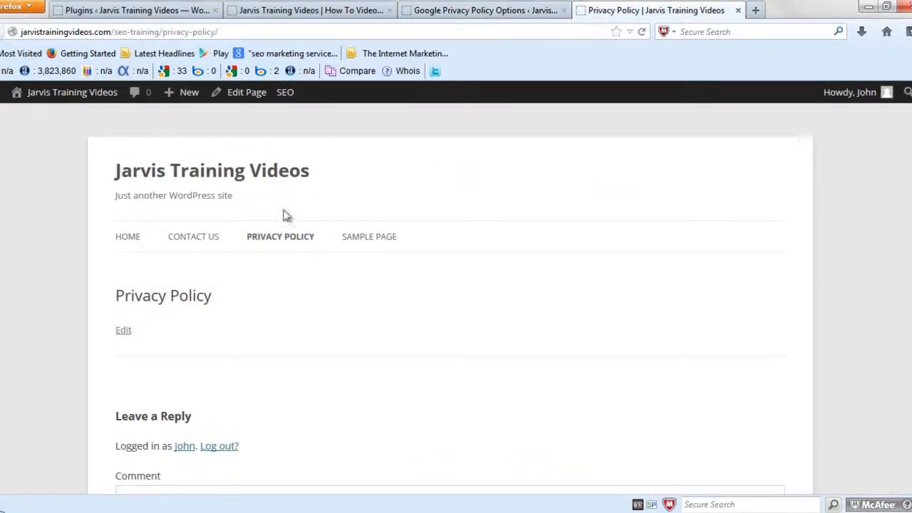
pyautogui.click(248, 100)
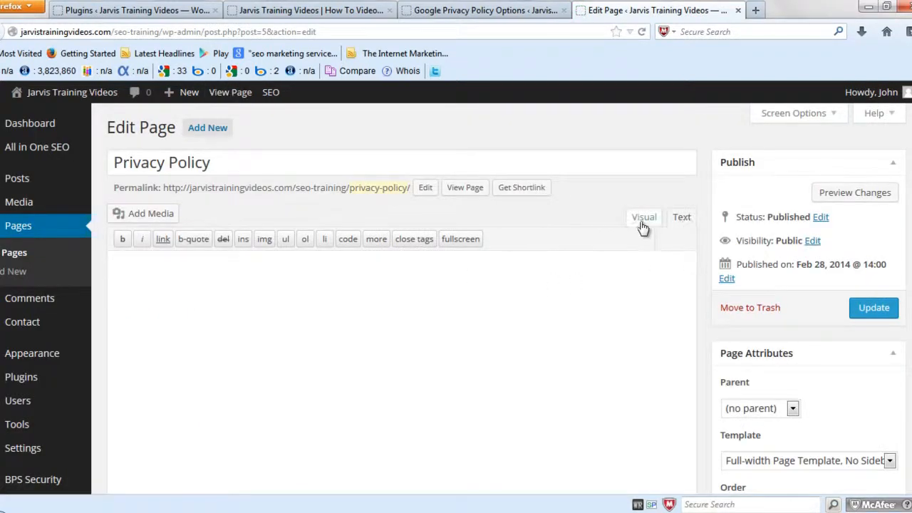
pyautogui.rightClick(193, 310)
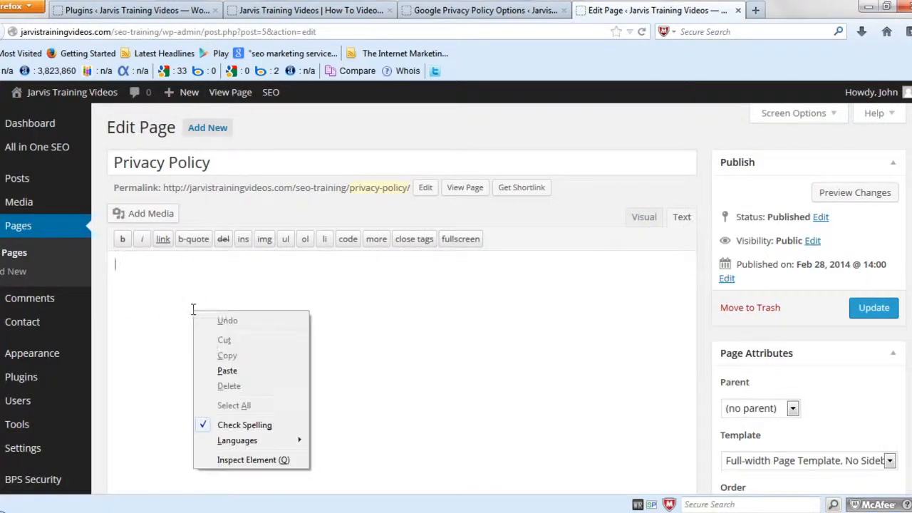
pyautogui.click(227, 372)
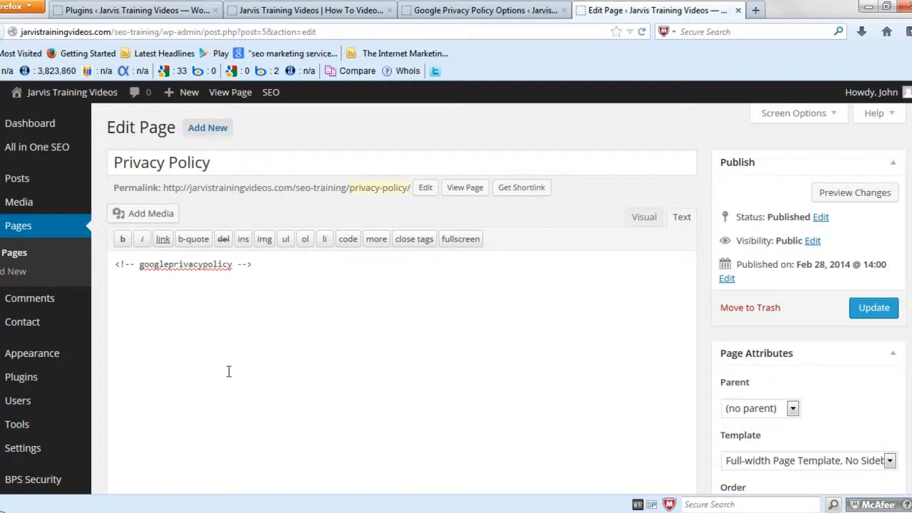
pyautogui.click(866, 309)
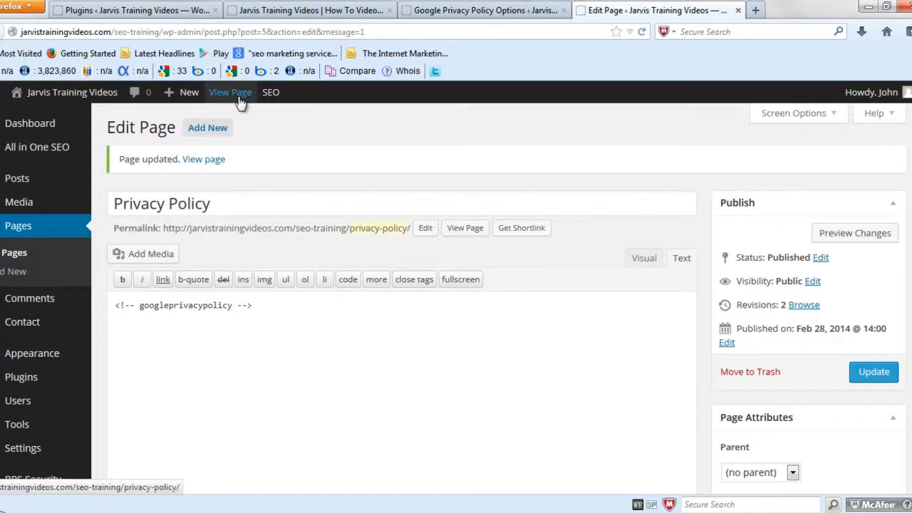
# - View the published Privacy Policy page and look through its full text
pyautogui.click(240, 99)
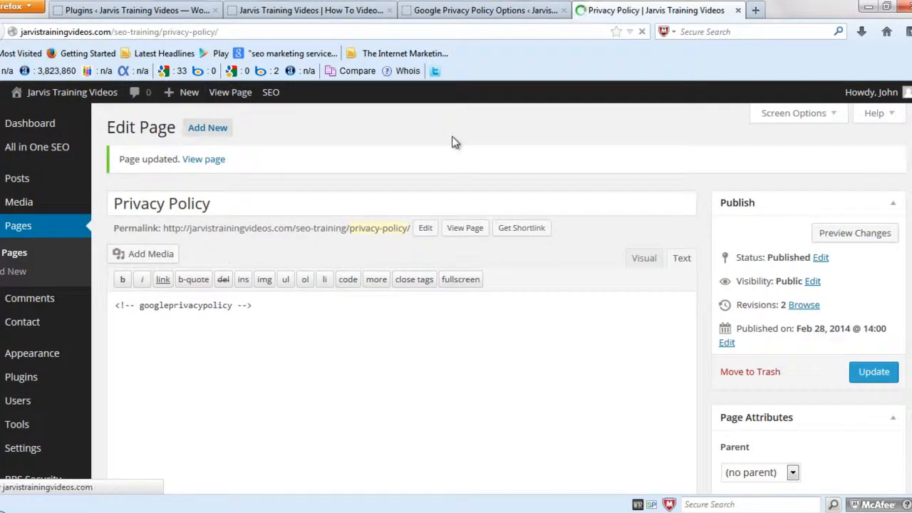
pyautogui.scroll(-6, 489, 233)
pyautogui.scroll(-10, 489, 233)
pyautogui.scroll(15, 489, 240)
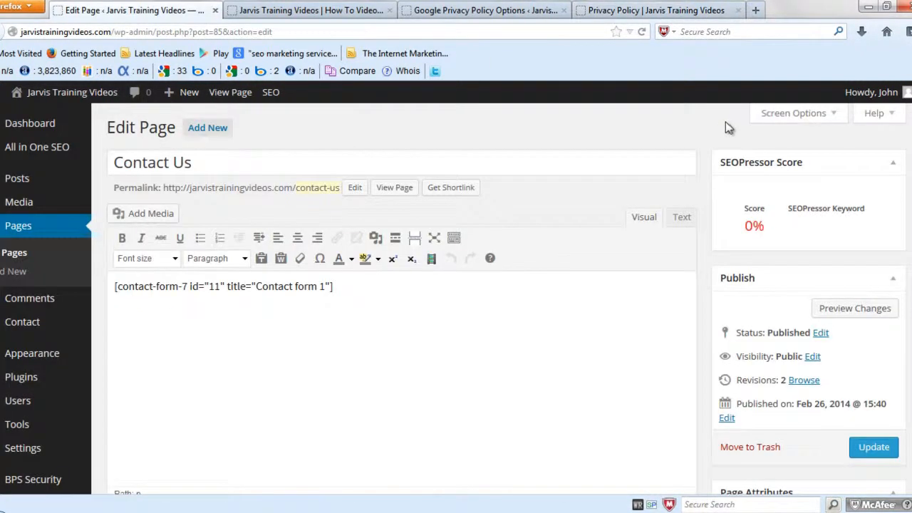
pyautogui.scroll(-5, 716, 123)
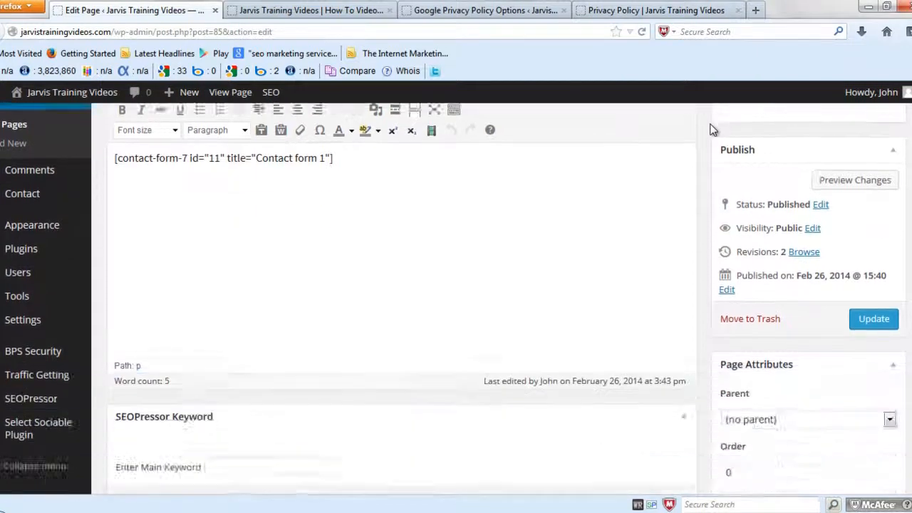
pyautogui.scroll(-2, 712, 128)
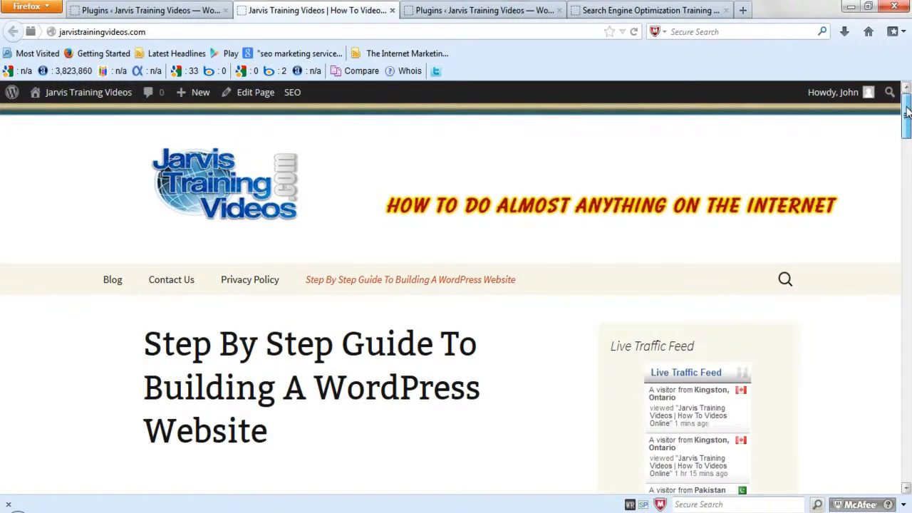
# - Look through the Live Traffic Feed widget on the main site's homepage and view its real-time Feedjit page
pyautogui.moveTo(907, 110); pyautogui.dragTo(907, 143)
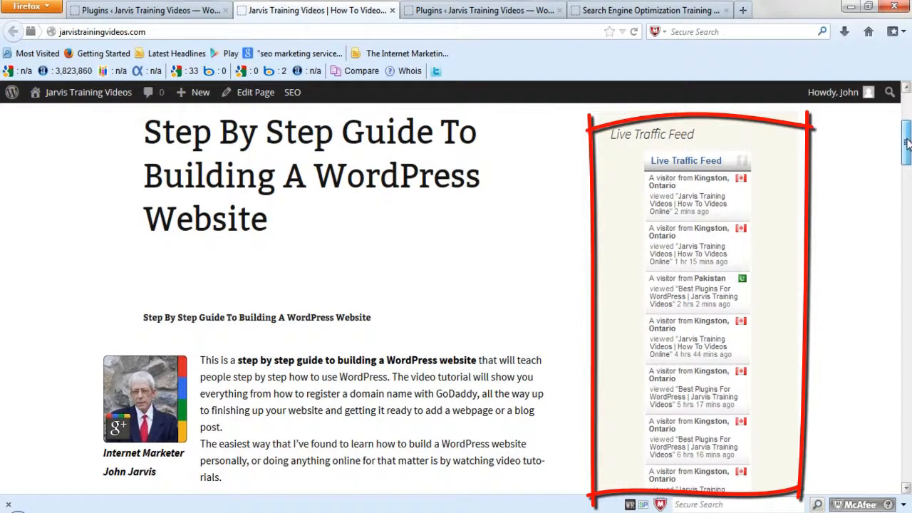
pyautogui.moveTo(906, 142); pyautogui.dragTo(906, 181)
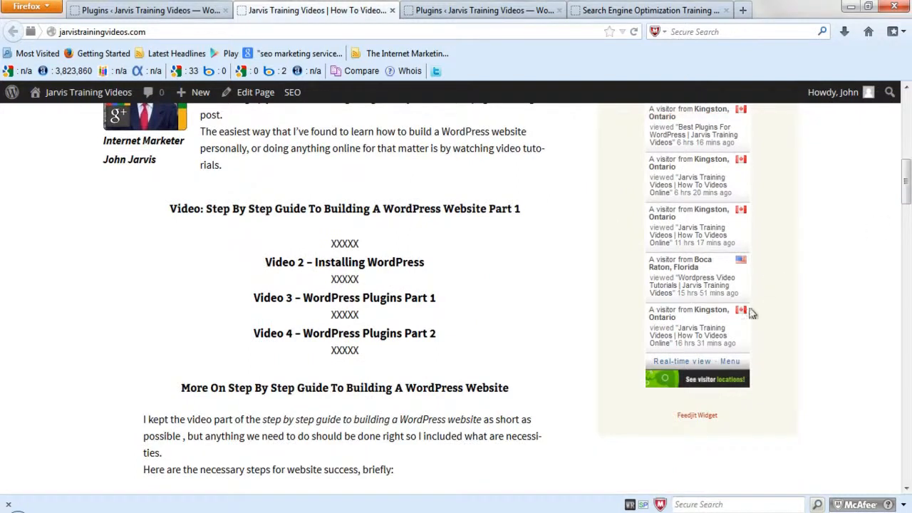
pyautogui.click(681, 362)
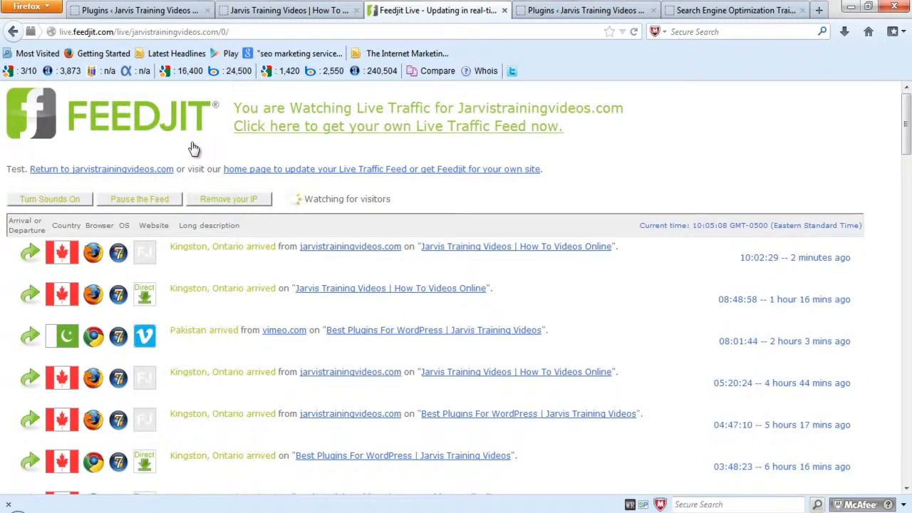
pyautogui.click(704, 12)
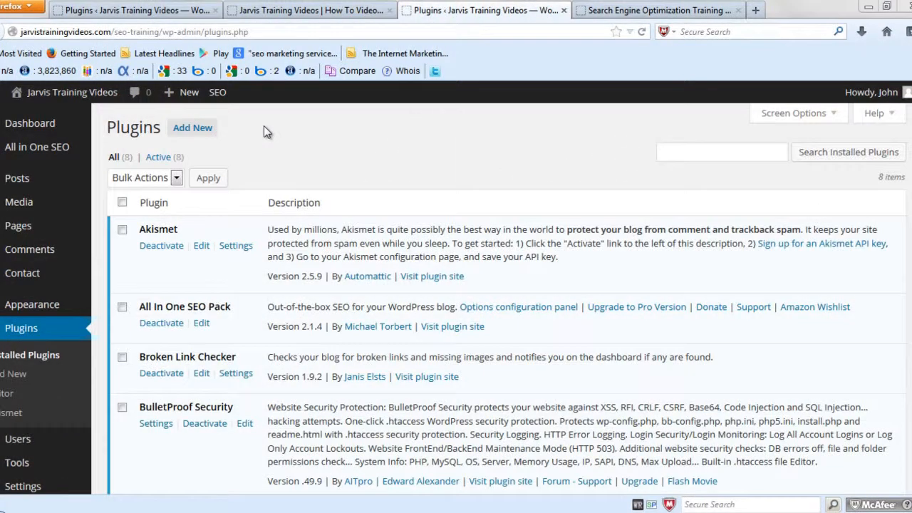
# - Find the Feedjit Widget plugin by searching for "FeedJit Widget", then install and activate it on the seo-training site
pyautogui.click(184, 130)
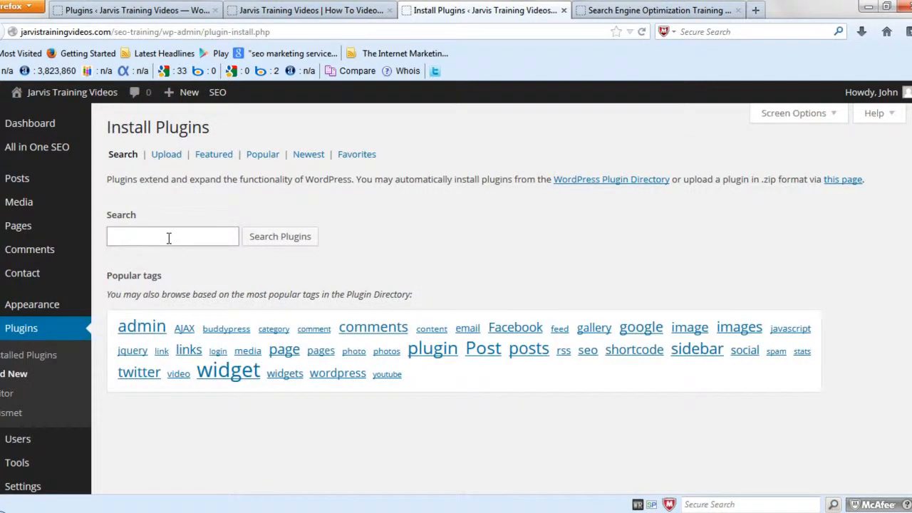
pyautogui.write('fe')
pyautogui.click(167, 247)
pyautogui.click(281, 240)
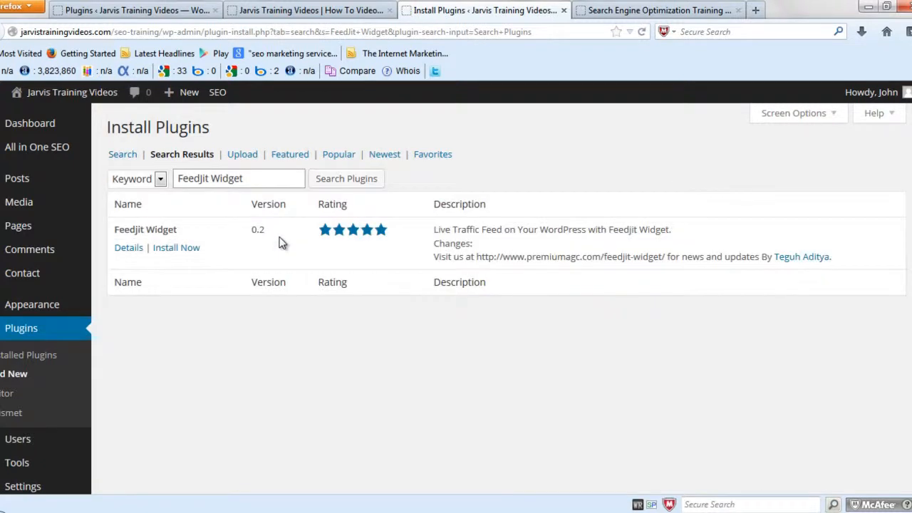
pyautogui.click(176, 248)
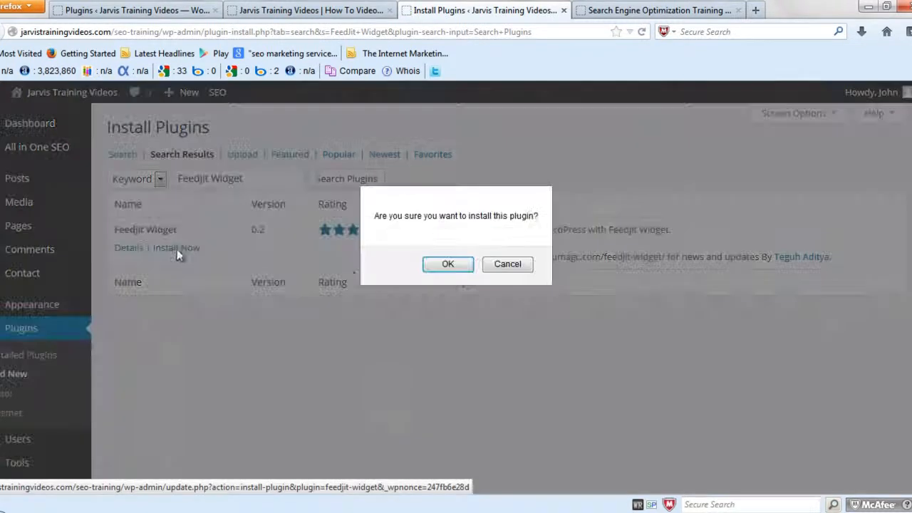
pyautogui.click(447, 265)
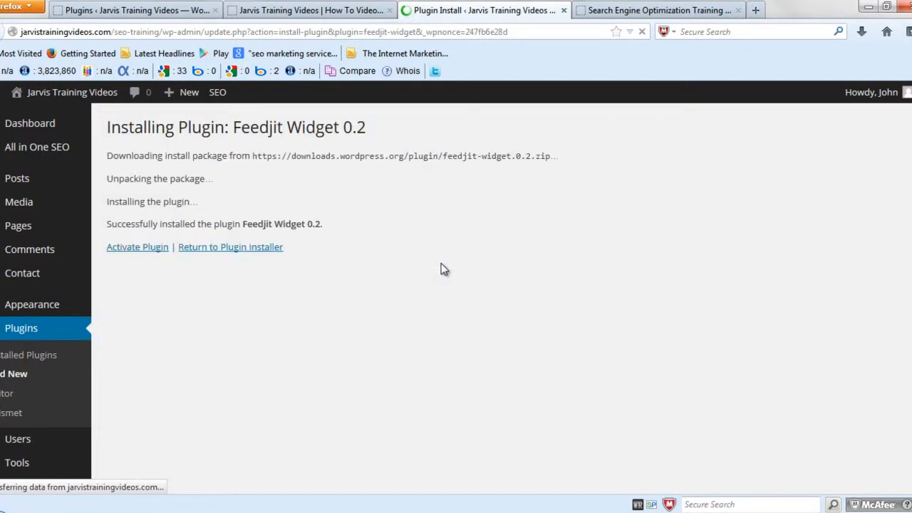
pyautogui.click(147, 249)
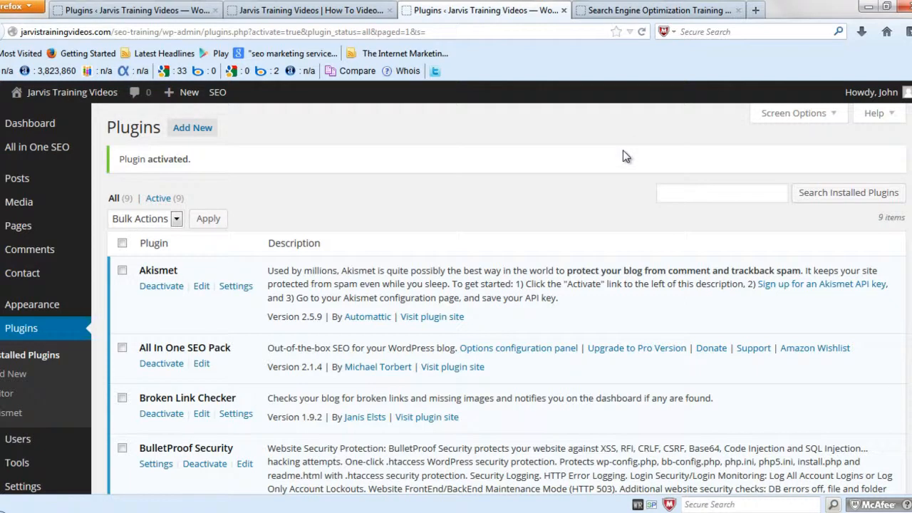
# - Open the widget management page of the seo-training site
pyautogui.scroll(-2, 526, 146)
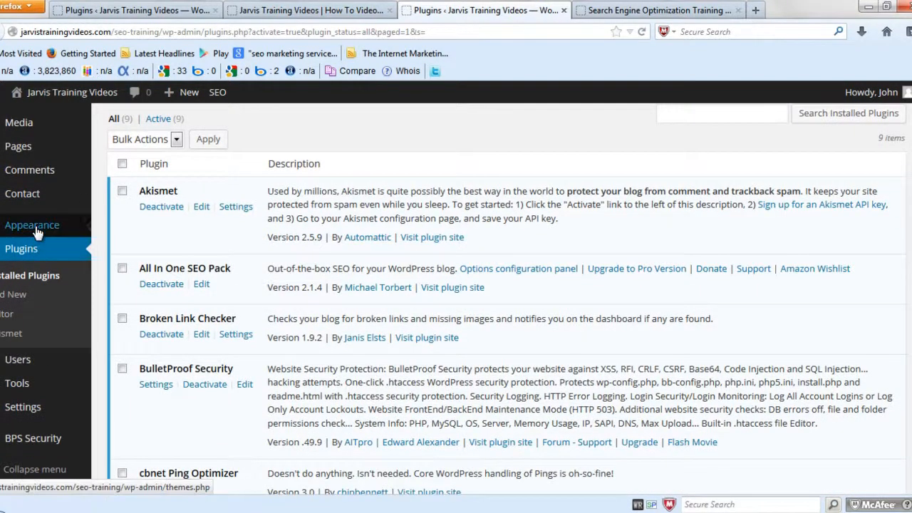
pyautogui.moveTo(36, 232)
pyautogui.click(117, 265)
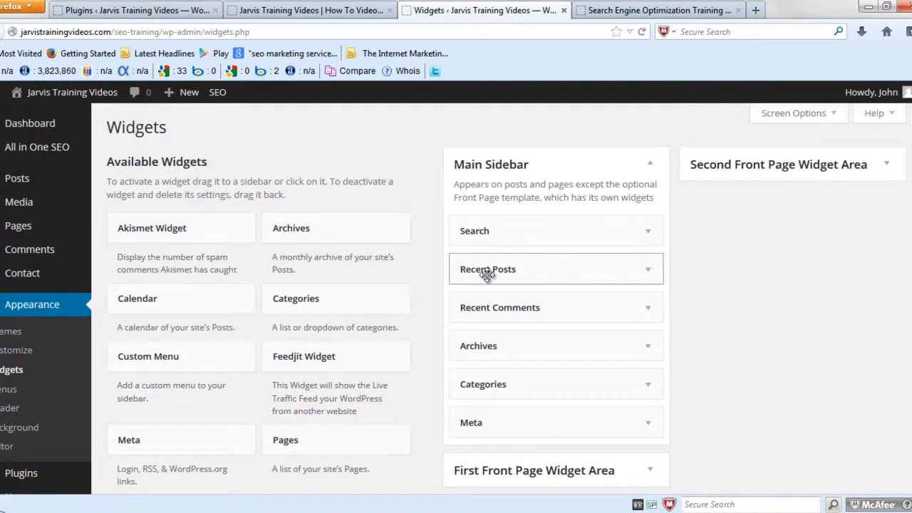
# - View the seo-training homepage and examine which widgets its sidebar shows
pyautogui.click(617, 12)
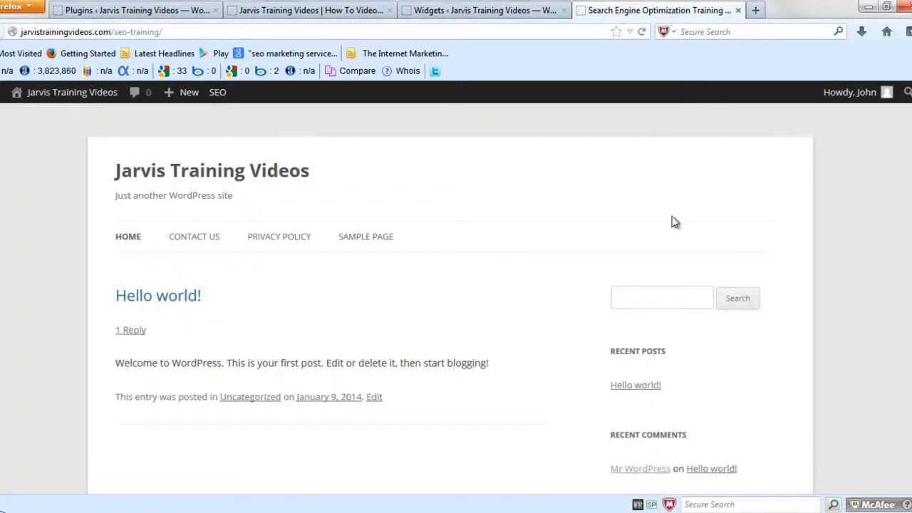
pyautogui.scroll(-2, 727, 277)
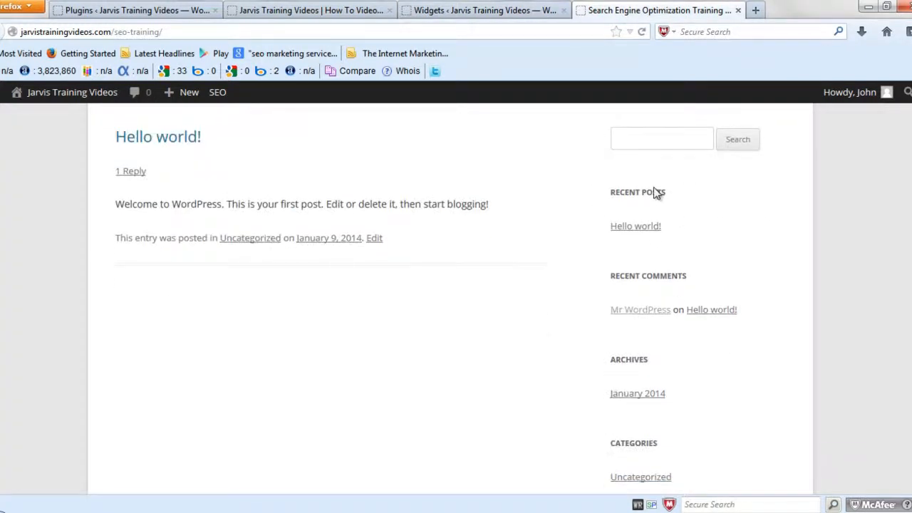
pyautogui.scroll(2, 739, 325)
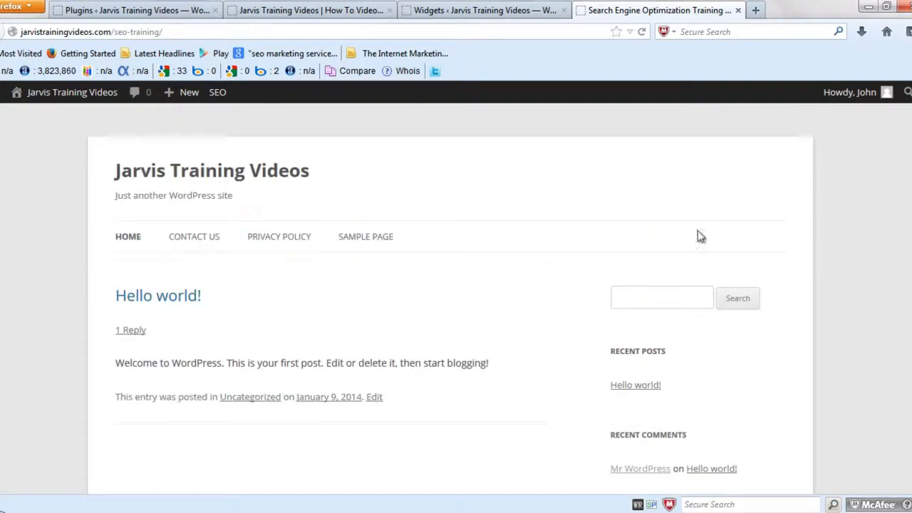
# - Replace the Search, Recent Posts, Recent Comments, Archives, Categories and Meta widgets in the Main Sidebar with the Feedjit Widget and save it
pyautogui.click(513, 11)
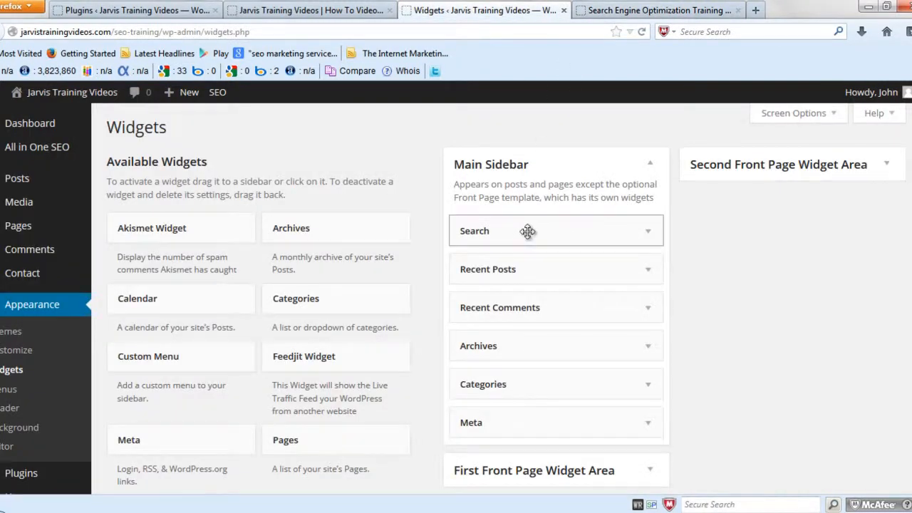
pyautogui.moveTo(527, 231); pyautogui.dragTo(218, 199)
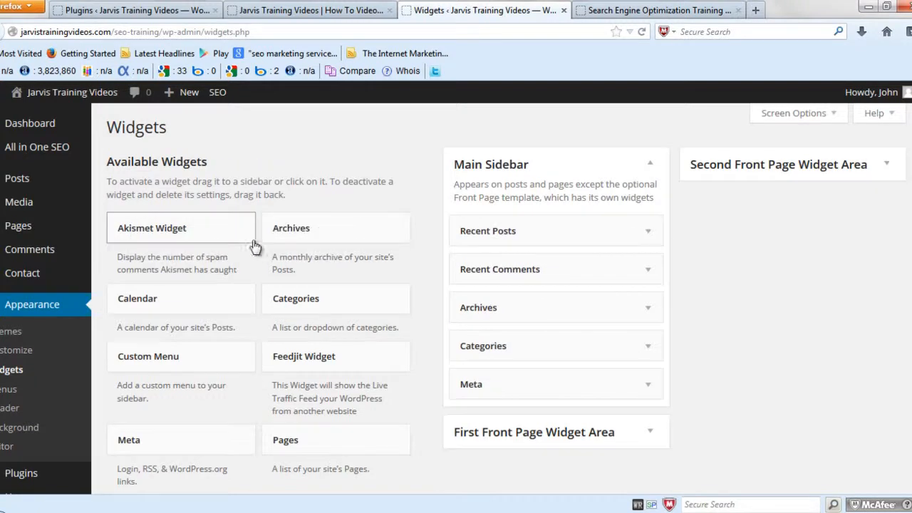
pyautogui.moveTo(532, 228); pyautogui.dragTo(181, 240)
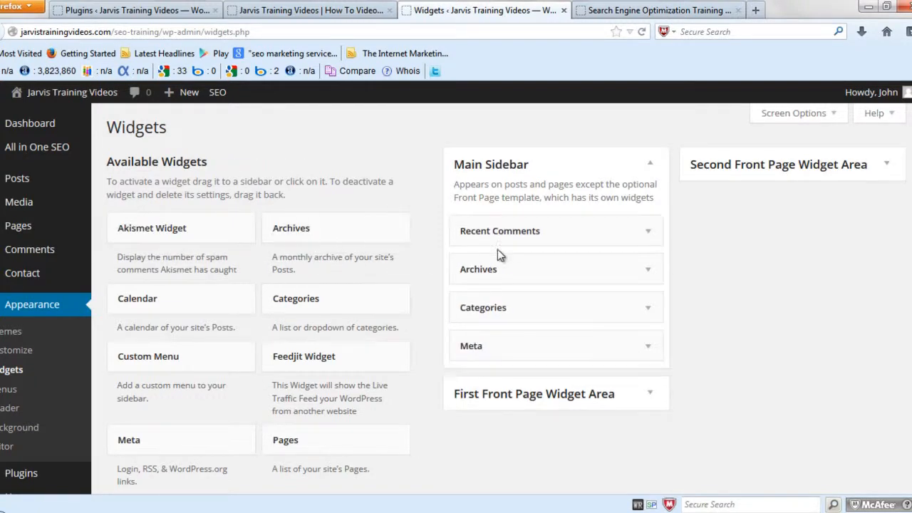
pyautogui.moveTo(499, 233); pyautogui.dragTo(246, 259)
pyautogui.moveTo(544, 232); pyautogui.dragTo(223, 276)
pyautogui.moveTo(505, 230); pyautogui.dragTo(246, 271)
pyautogui.moveTo(525, 228); pyautogui.dragTo(271, 262)
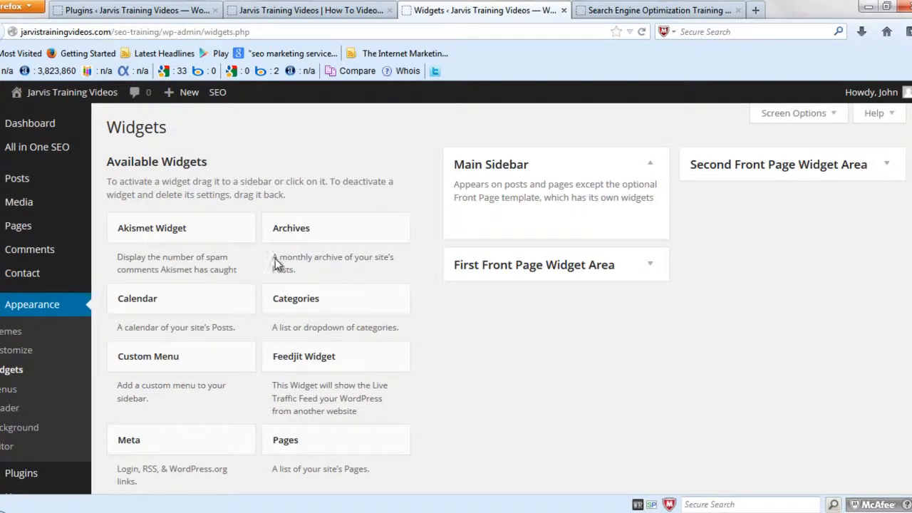
pyautogui.moveTo(304, 361); pyautogui.dragTo(508, 205)
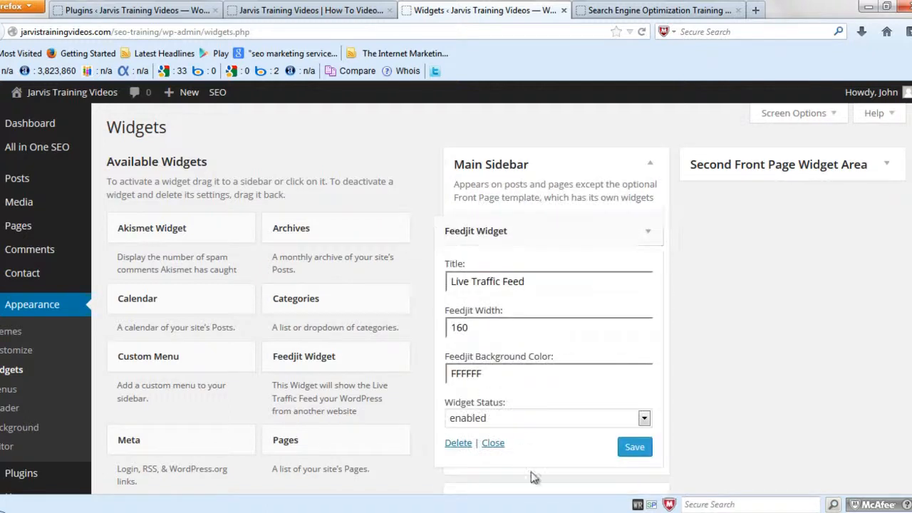
pyautogui.click(636, 447)
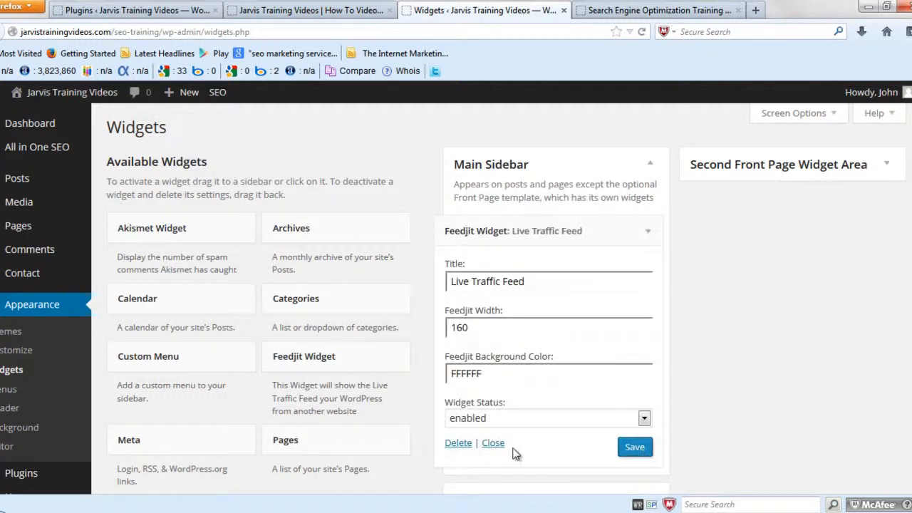
# - Reload the seo-training homepage and check the live traffic feed in its sidebar
pyautogui.click(620, 13)
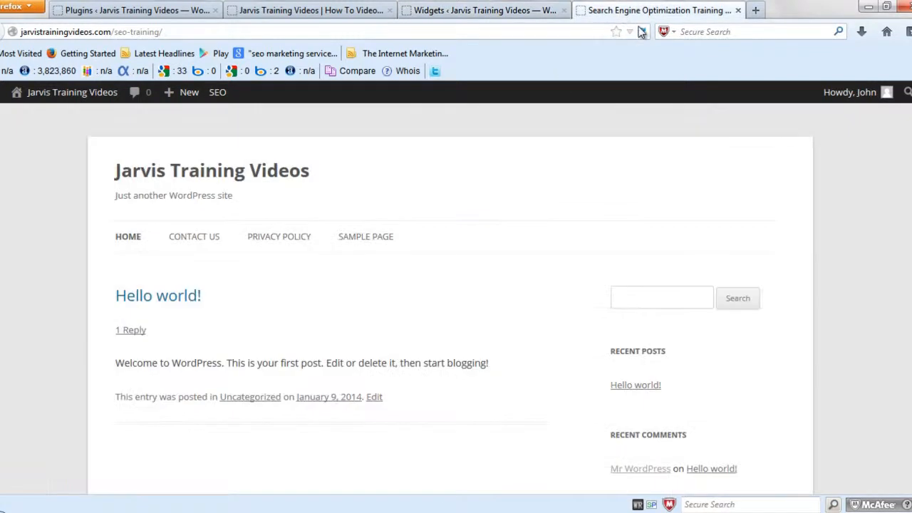
pyautogui.click(642, 32)
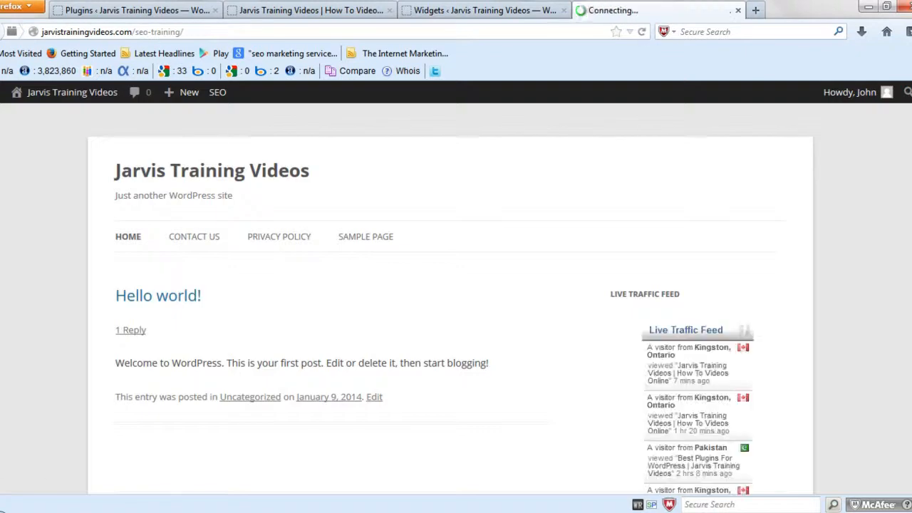
pyautogui.scroll(-1, 484, 288)
pyautogui.scroll(-10, 484, 288)
pyautogui.scroll(10, 489, 292)
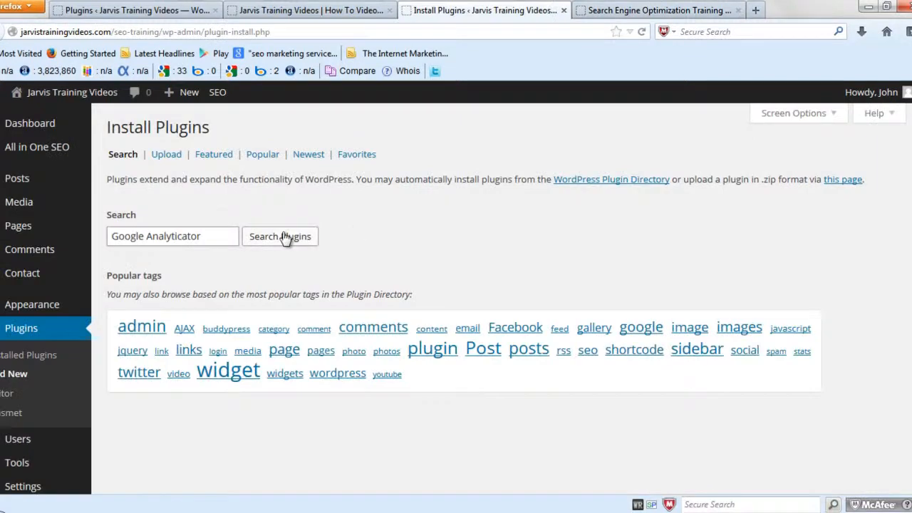
# - Search the plugin directory for "Google Analyticator", then install and activate the Google Analyticator plugin
pyautogui.click(283, 236)
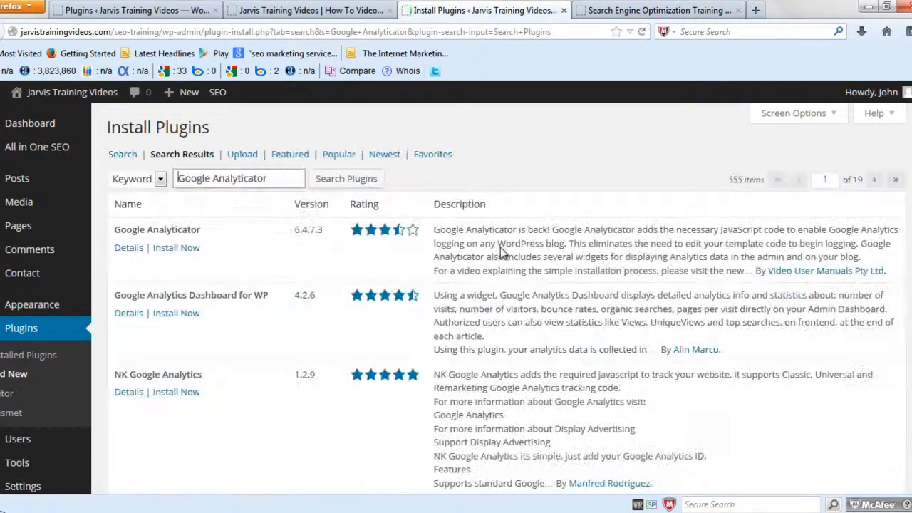
pyautogui.click(175, 248)
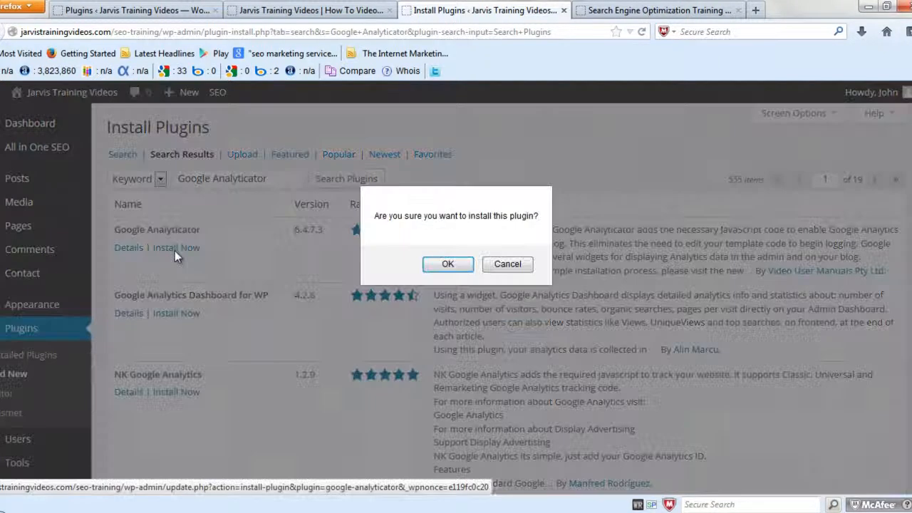
pyautogui.click(435, 265)
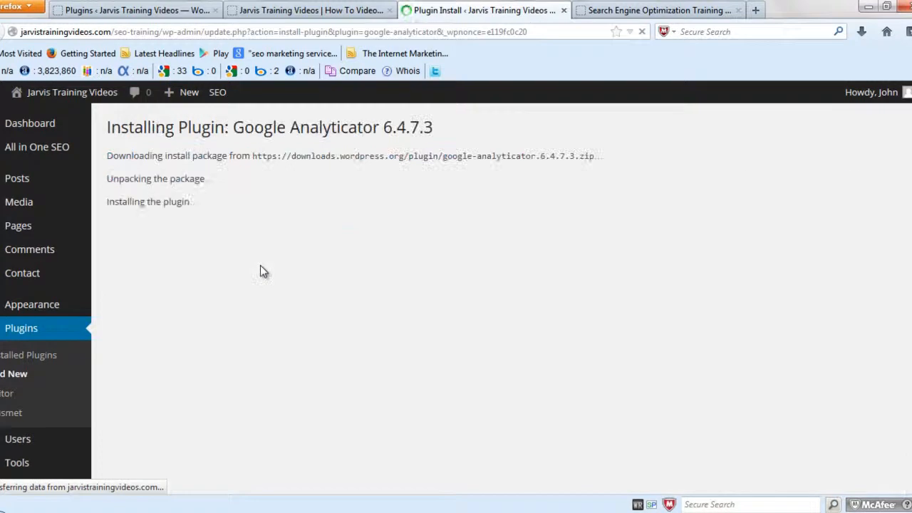
pyautogui.click(151, 248)
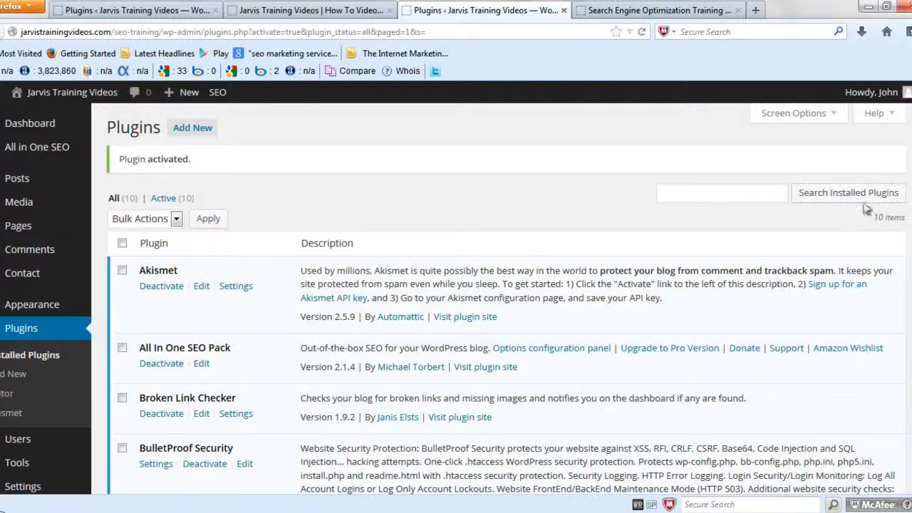
pyautogui.scroll(-10, 456, 300)
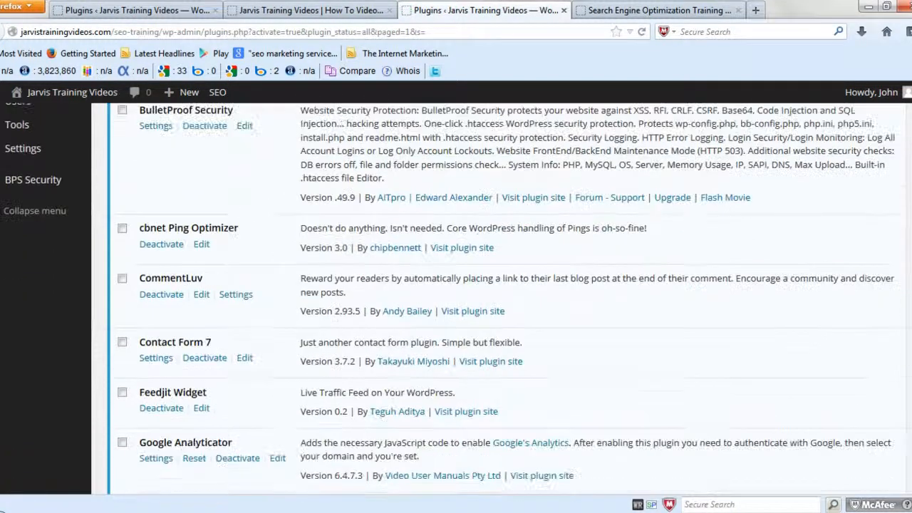
pyautogui.scroll(5, 456, 300)
pyautogui.scroll(3, 456, 299)
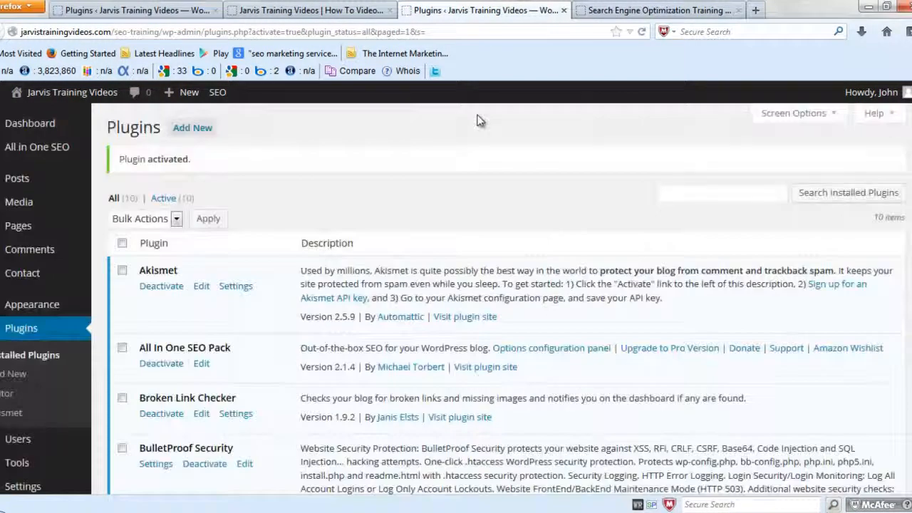